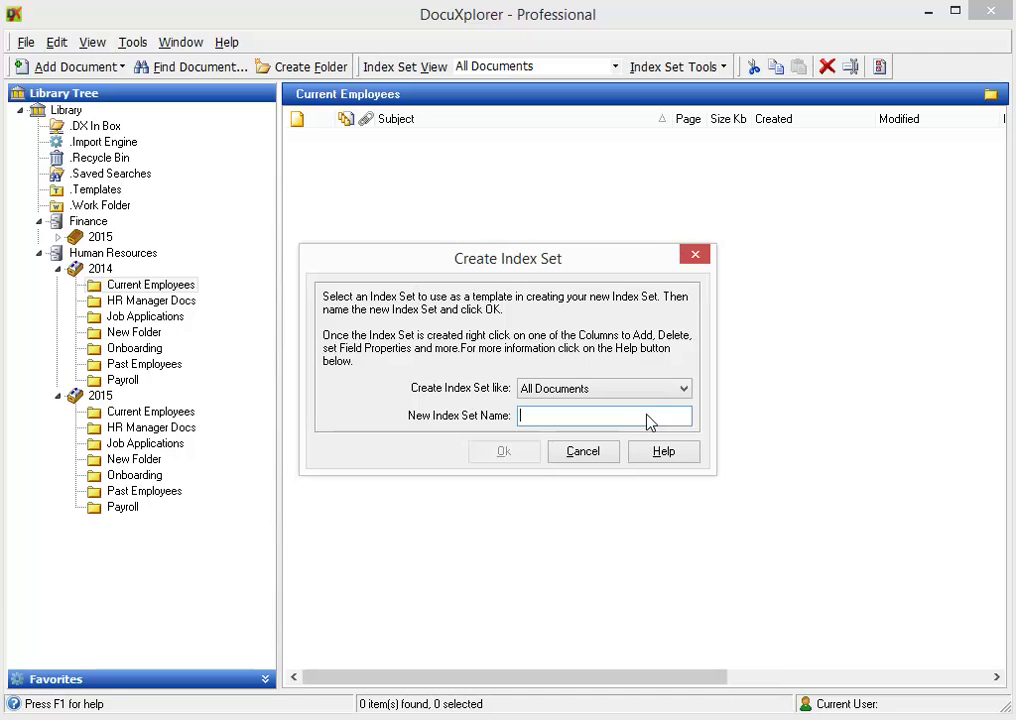
Step: Create an index set named HR Documents based on All Documents and make it the selected folder's default view
{"action": "type", "text": "HR Documents"}
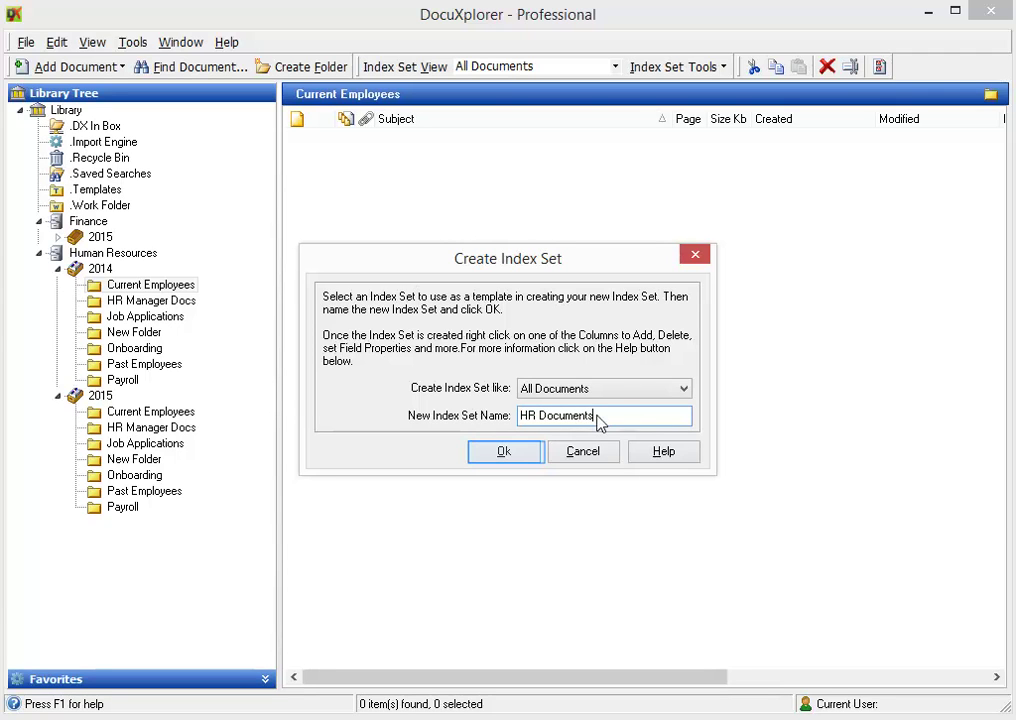
{"action": "left_click", "coordinate": [505, 453]}
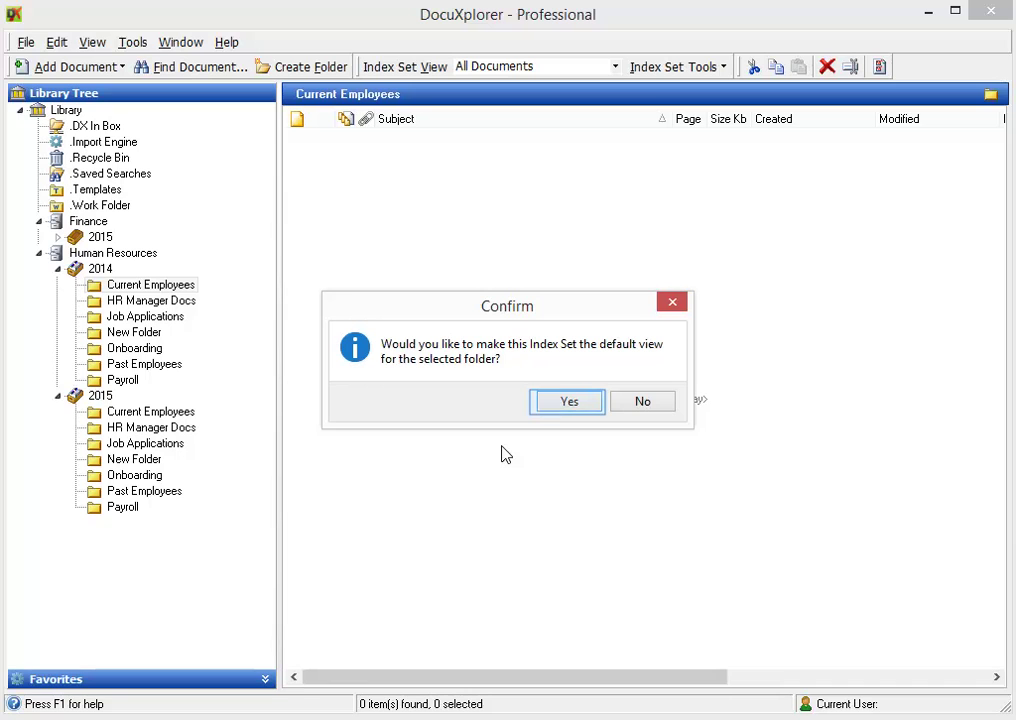
{"action": "left_click", "coordinate": [569, 403]}
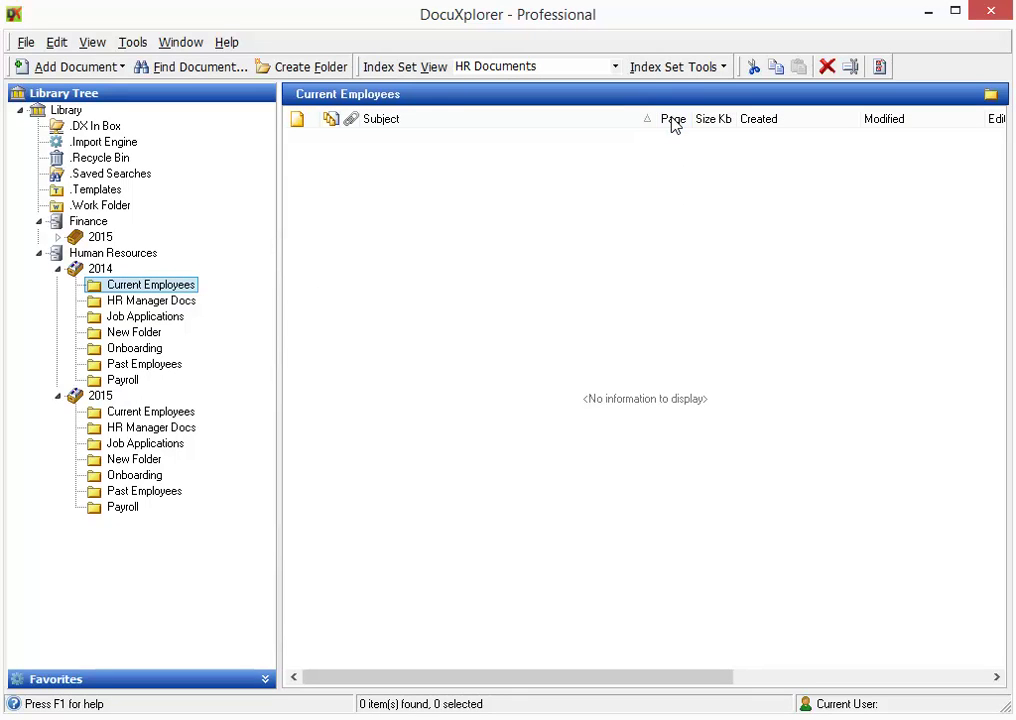
Step: Remove the Page column from the index set and add the Text Field-01 column right after Subject
{"action": "right_click", "coordinate": [673, 123]}
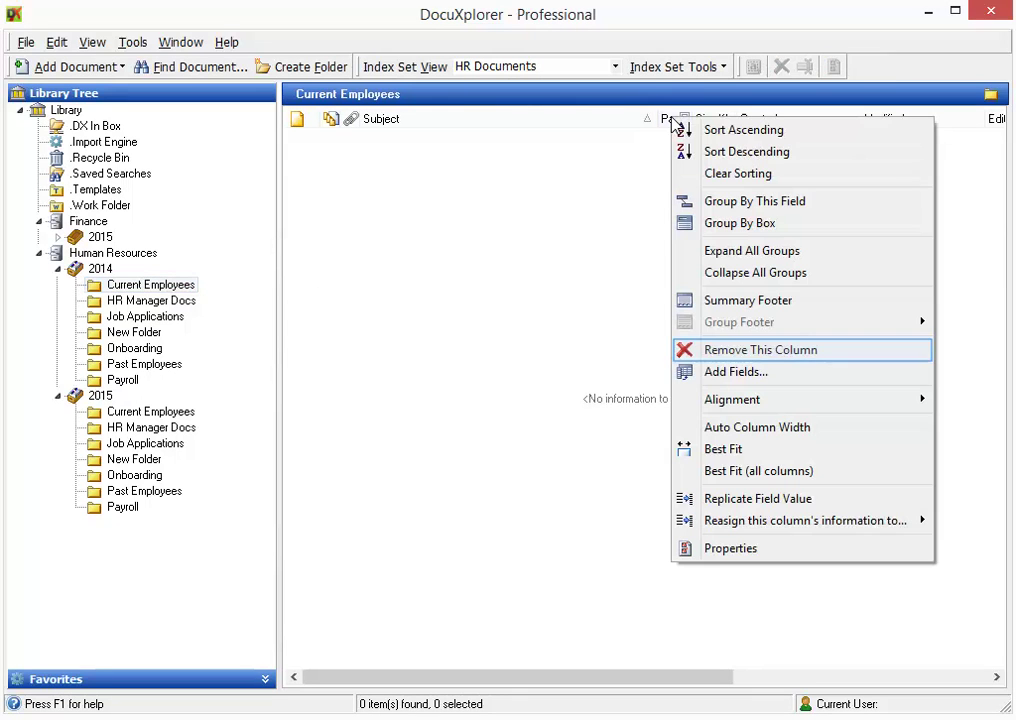
{"action": "left_click", "coordinate": [779, 361]}
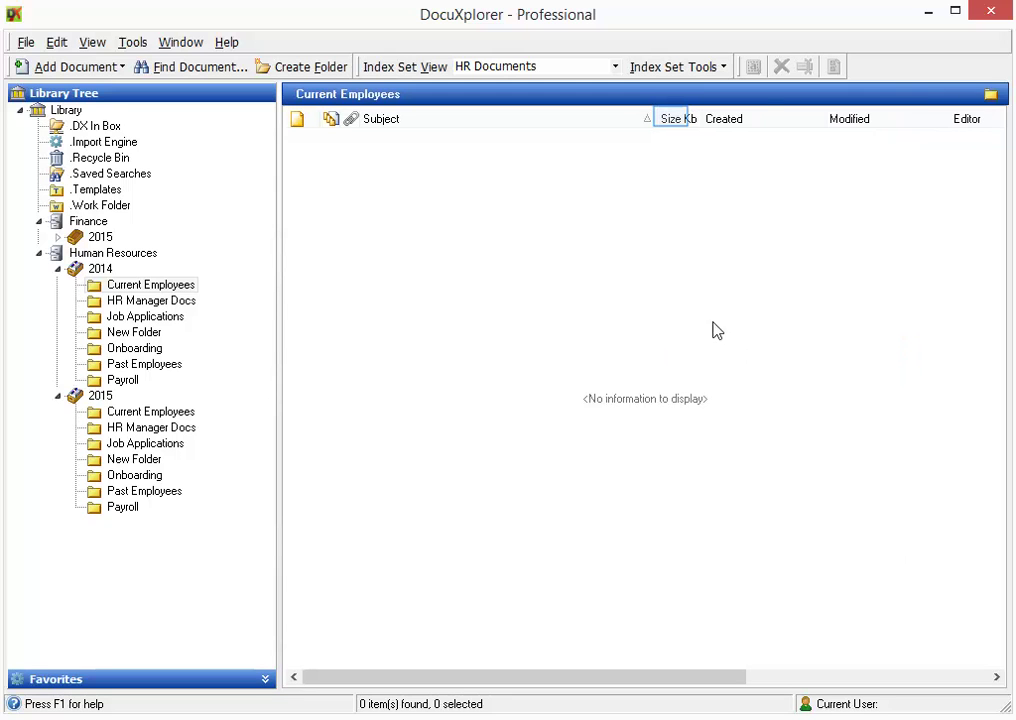
{"action": "right_click", "coordinate": [673, 123]}
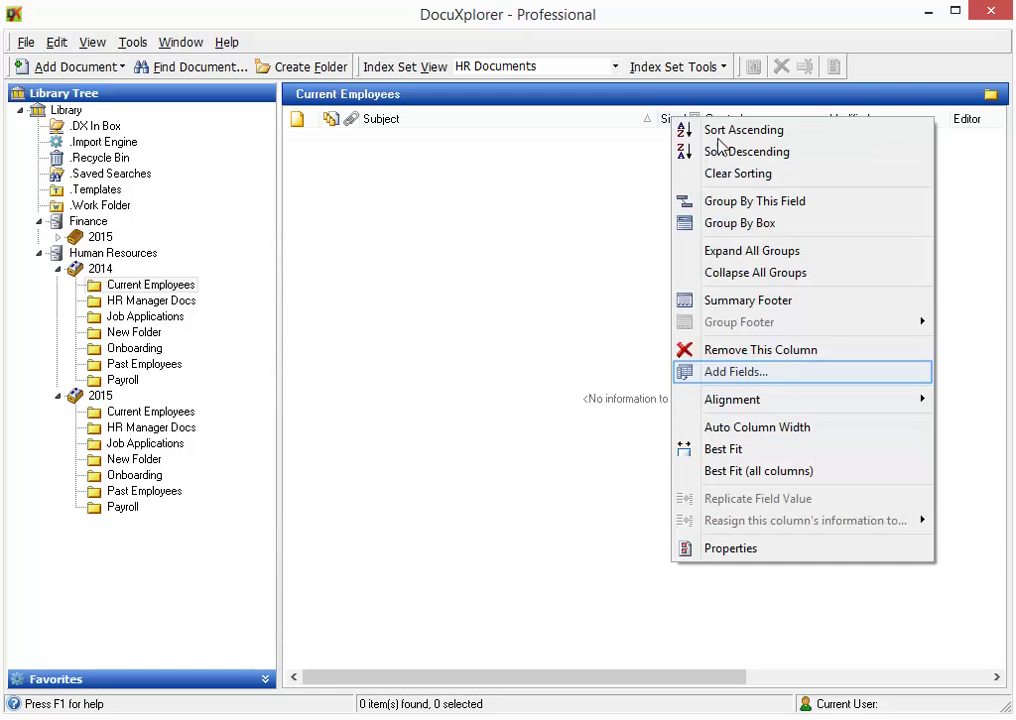
{"action": "left_click", "coordinate": [768, 372]}
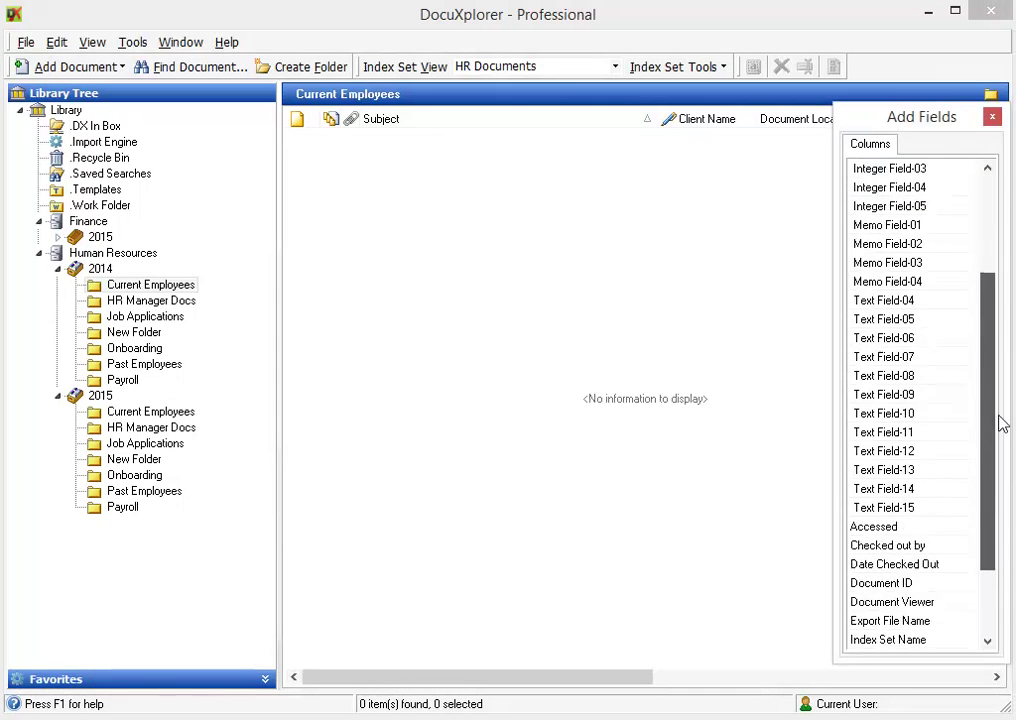
{"action": "left_click_drag", "start_coordinate": [1000, 422], "coordinate": [1007, 521]}
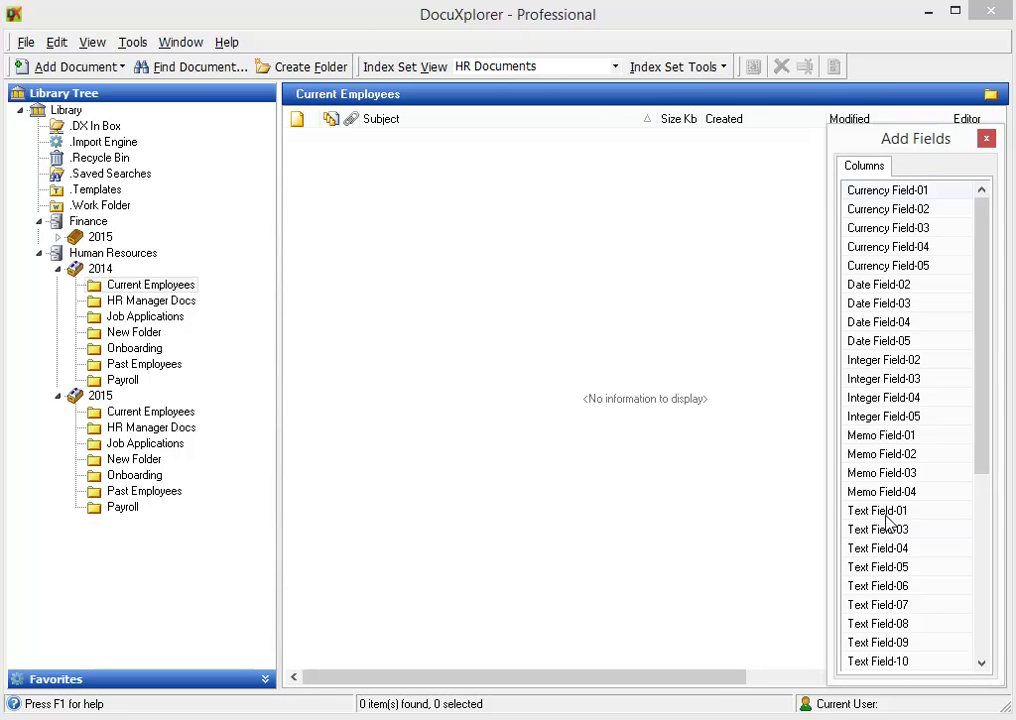
{"action": "left_click_drag", "start_coordinate": [885, 518], "coordinate": [664, 129]}
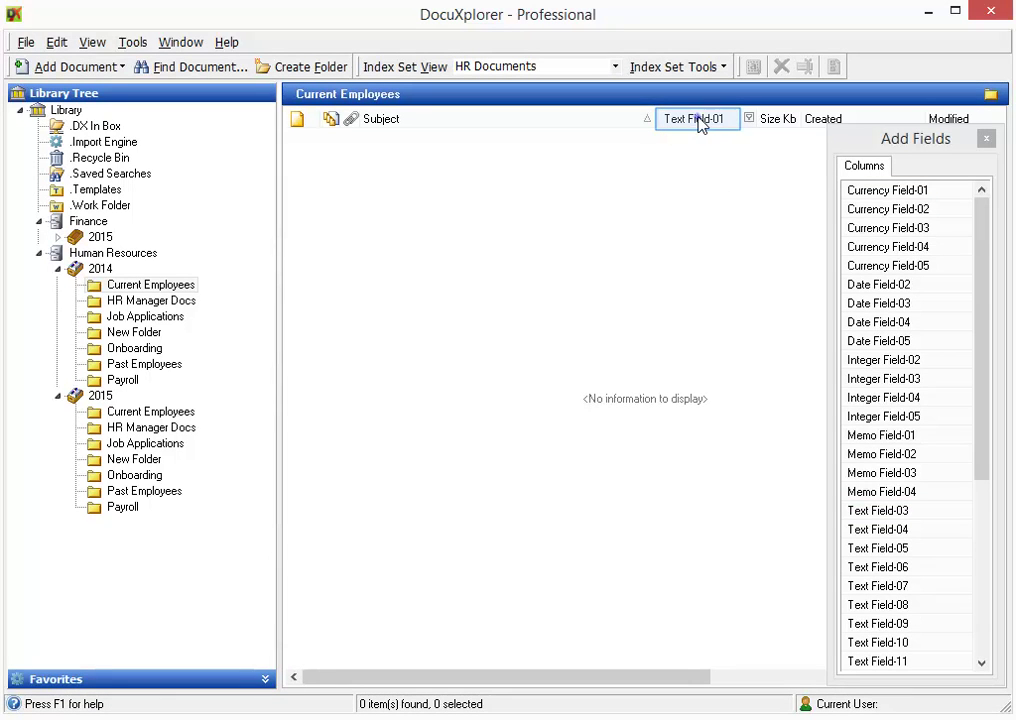
Step: Set the display label of Text Field-01 to Client Name in its field properties
{"action": "right_click", "coordinate": [700, 124]}
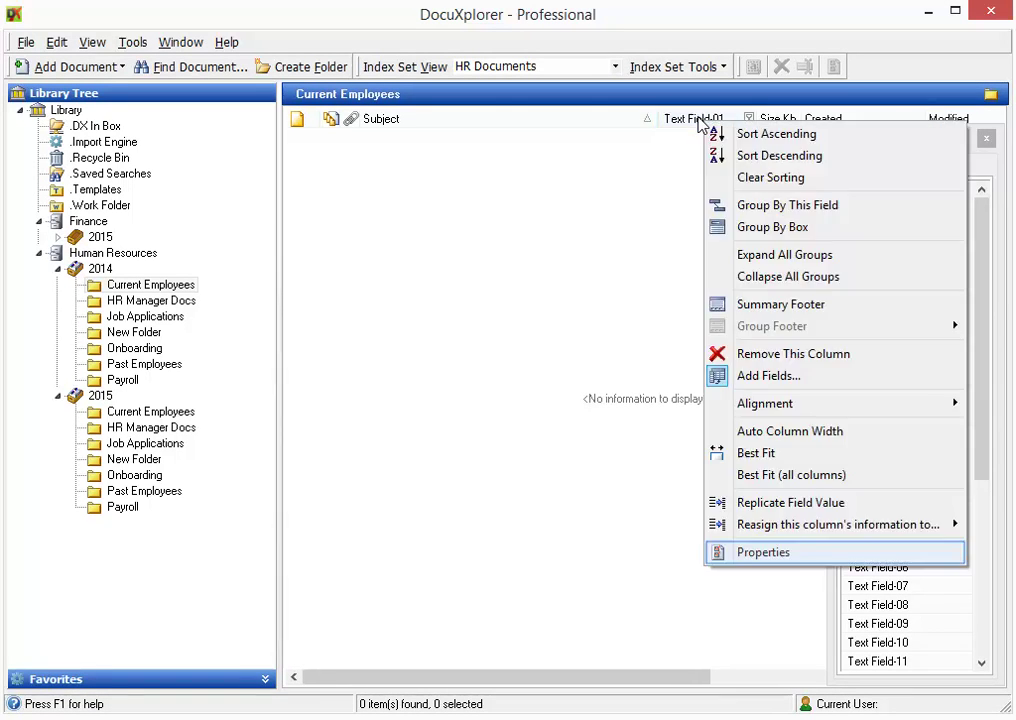
{"action": "left_click", "coordinate": [800, 552]}
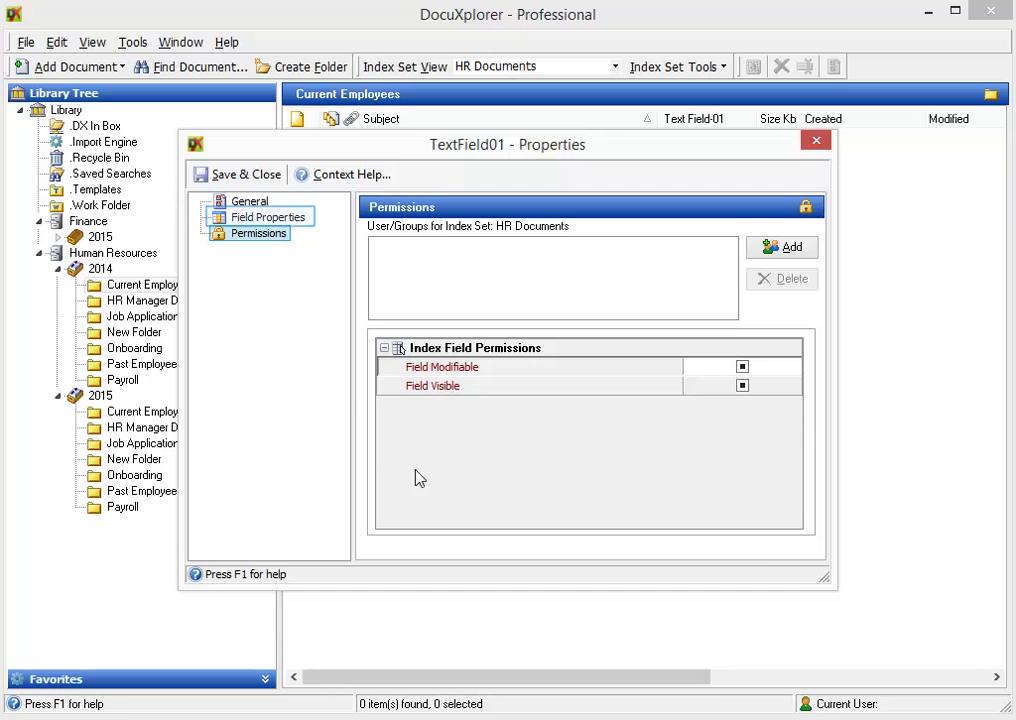
{"action": "left_click", "coordinate": [268, 218]}
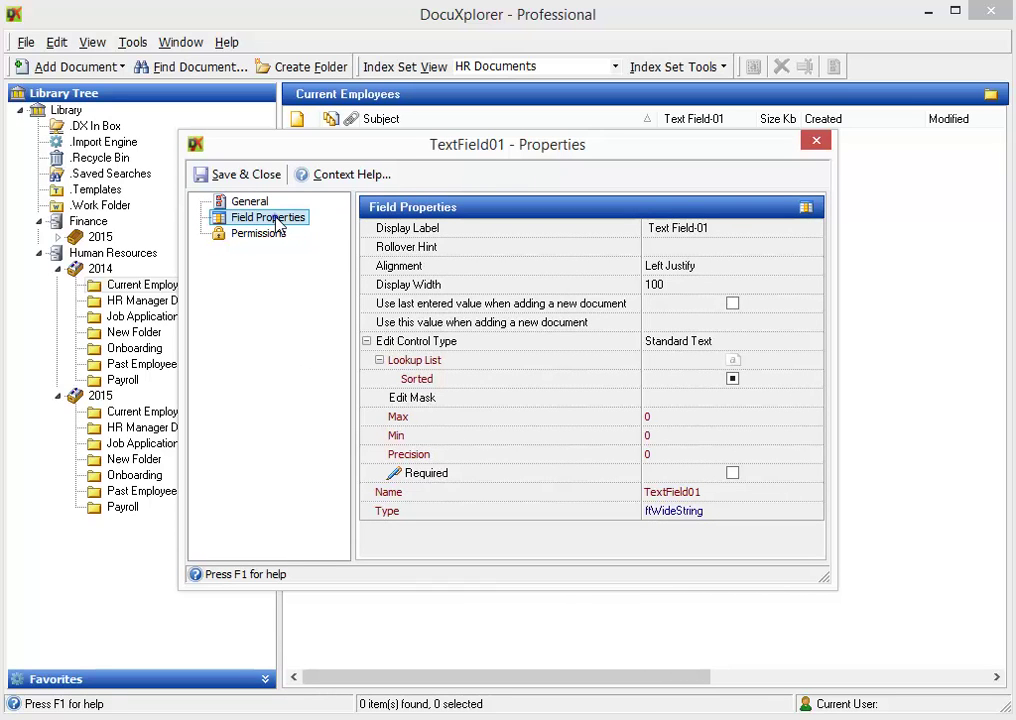
{"action": "left_click", "coordinate": [726, 229]}
{"action": "type", "text": "Client Name"}
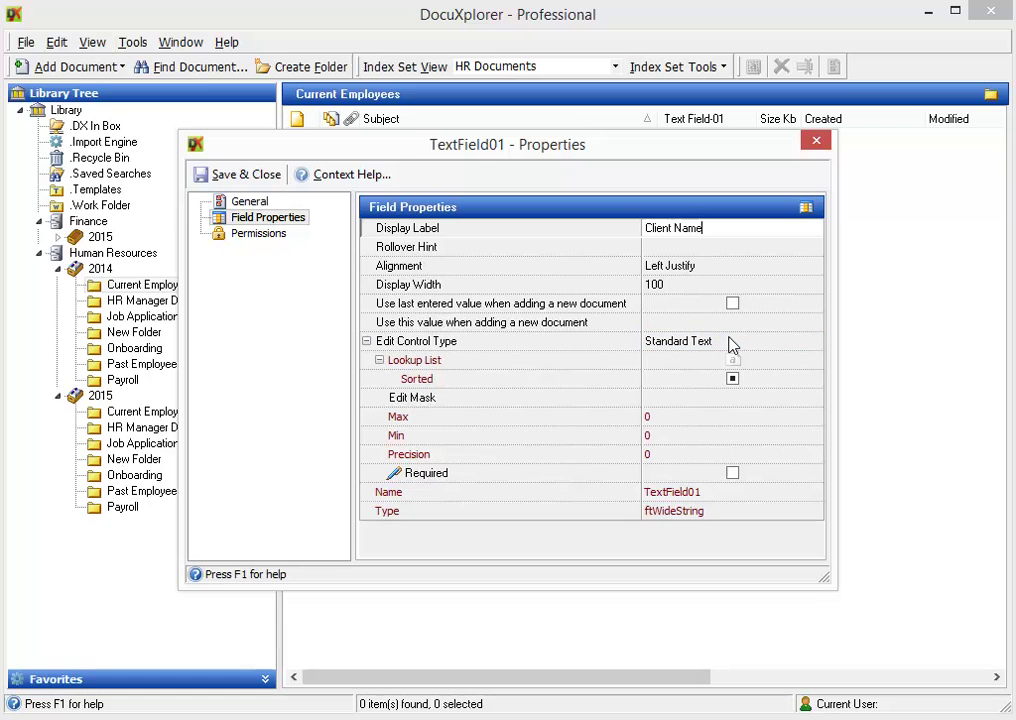
Step: Set the field's edit control type to Dynamic Data Lookup List and fill its lookup list with four people's names
{"action": "left_click", "coordinate": [733, 344]}
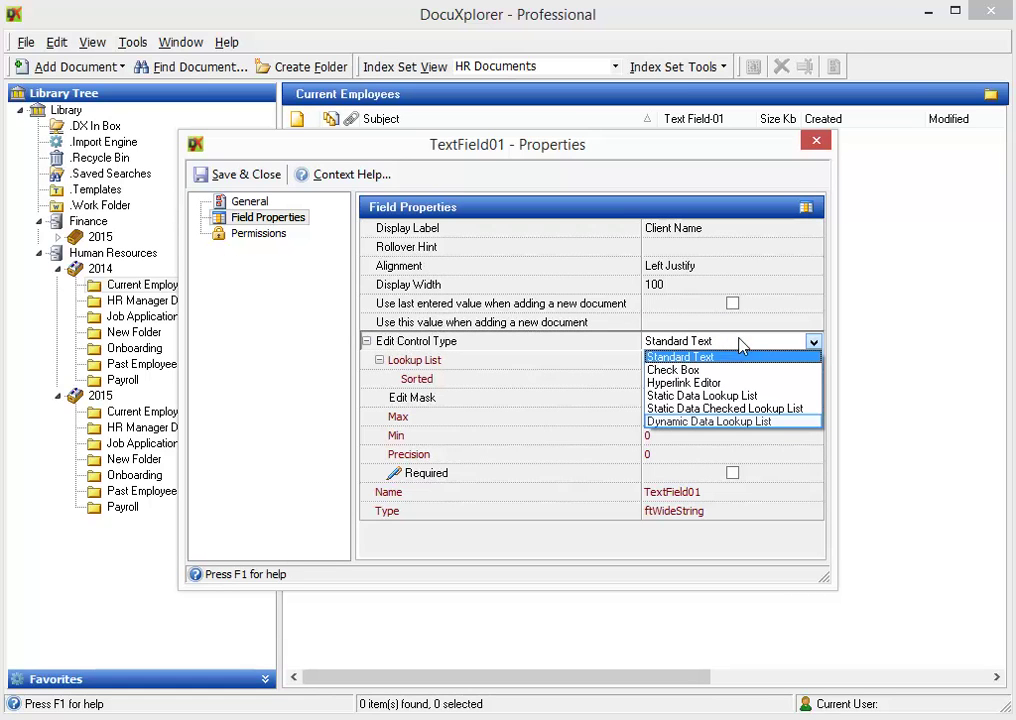
{"action": "left_click", "coordinate": [779, 423]}
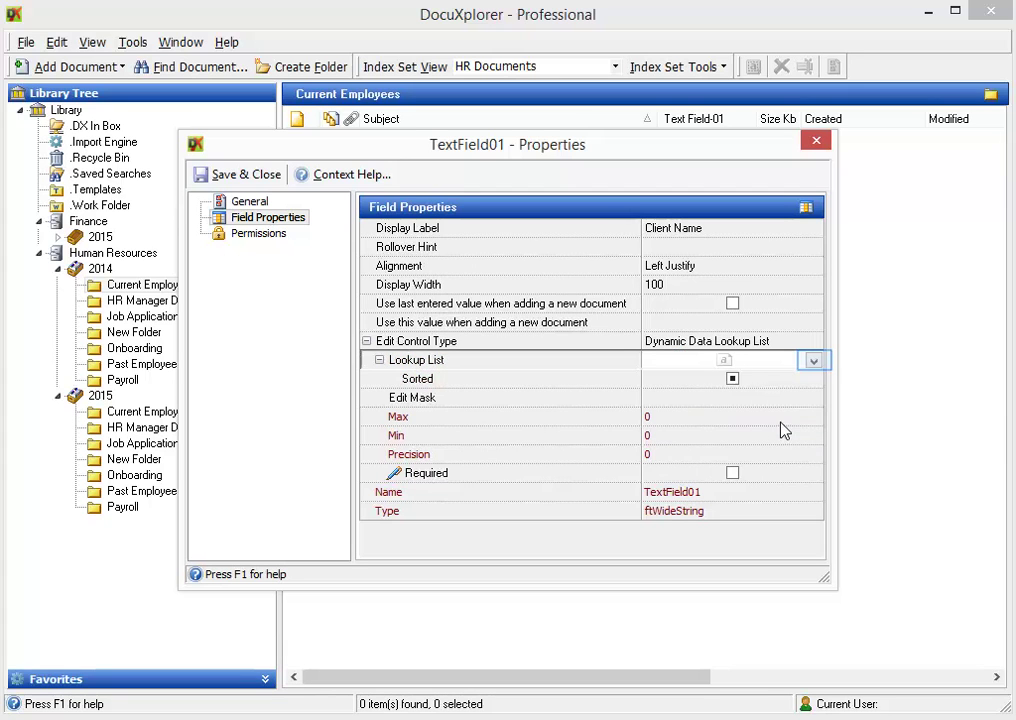
{"action": "left_click", "coordinate": [814, 364]}
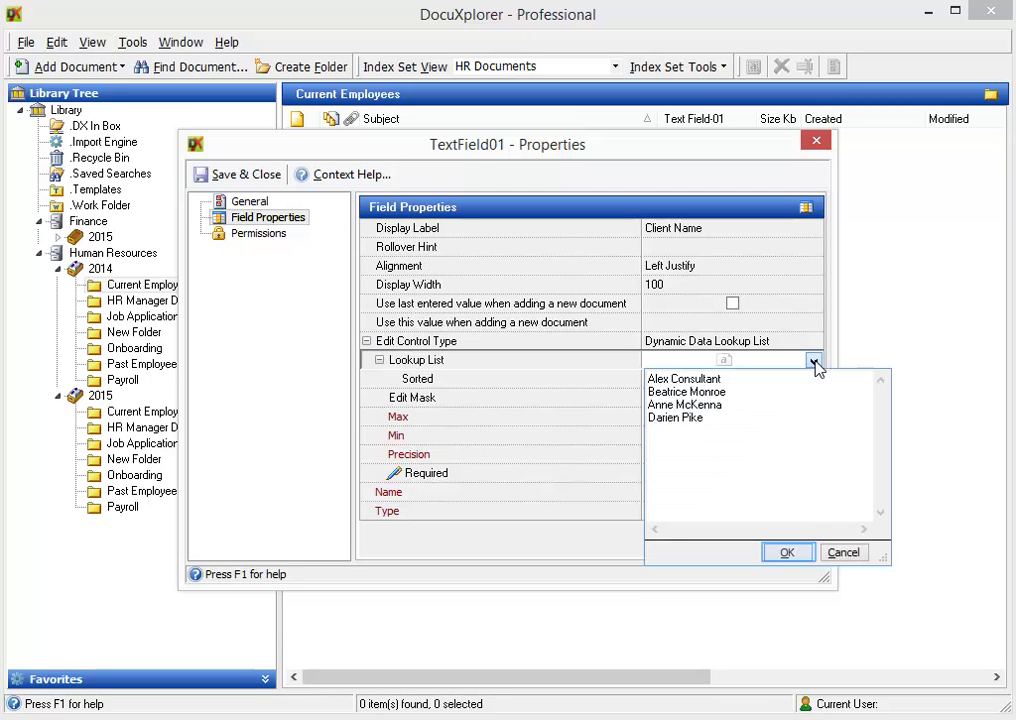
{"action": "left_click", "coordinate": [787, 553]}
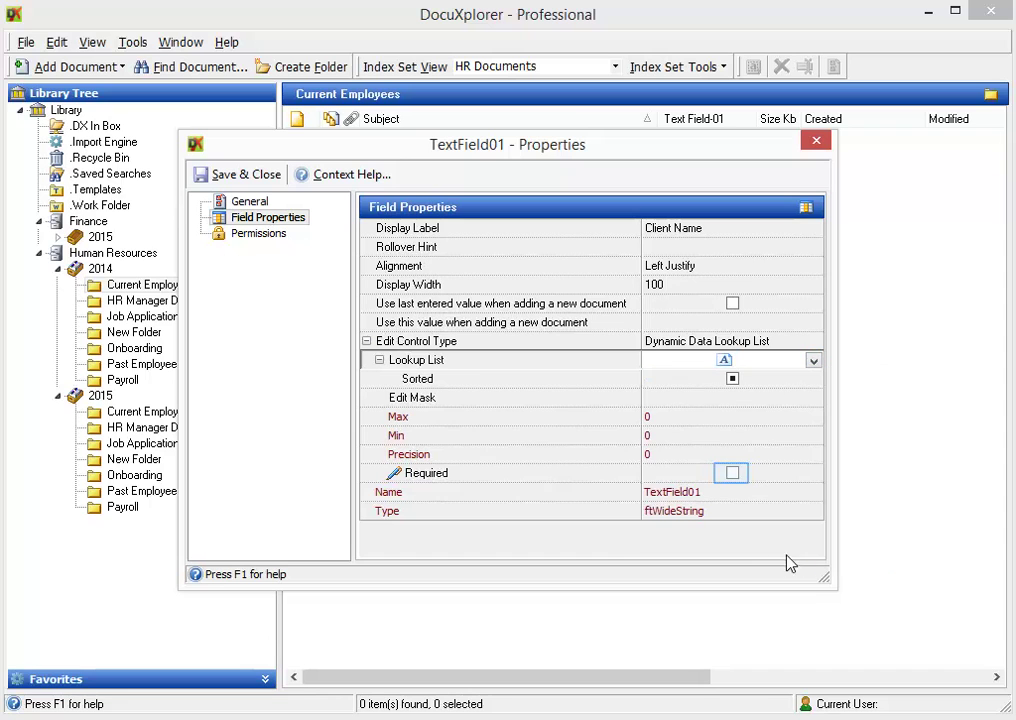
Step: Make the Client Name field required and save its properties
{"action": "left_click", "coordinate": [732, 474]}
{"action": "left_click", "coordinate": [732, 474]}
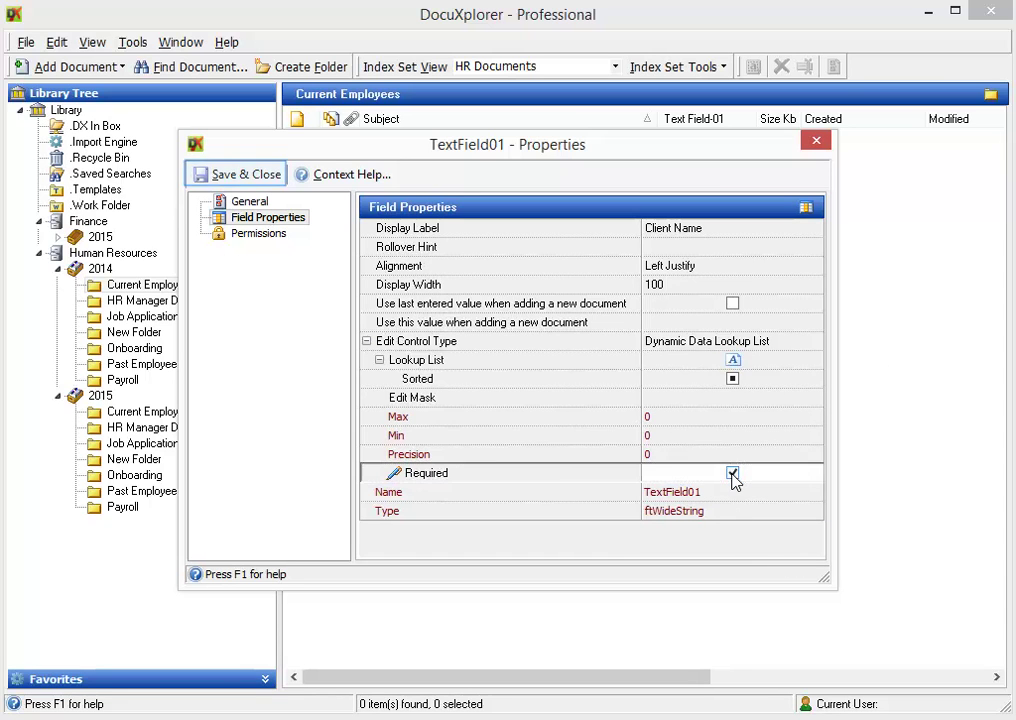
{"action": "left_click", "coordinate": [247, 175]}
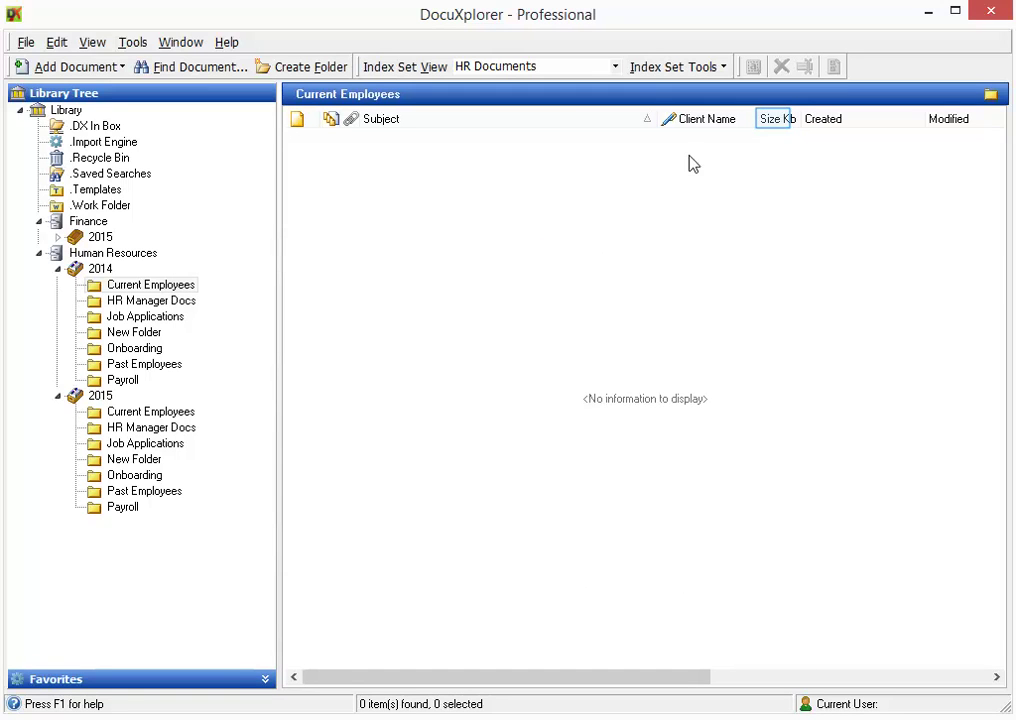
Step: Add the Integer Field-02 column between Client Name and Size Kb
{"action": "right_click", "coordinate": [775, 123]}
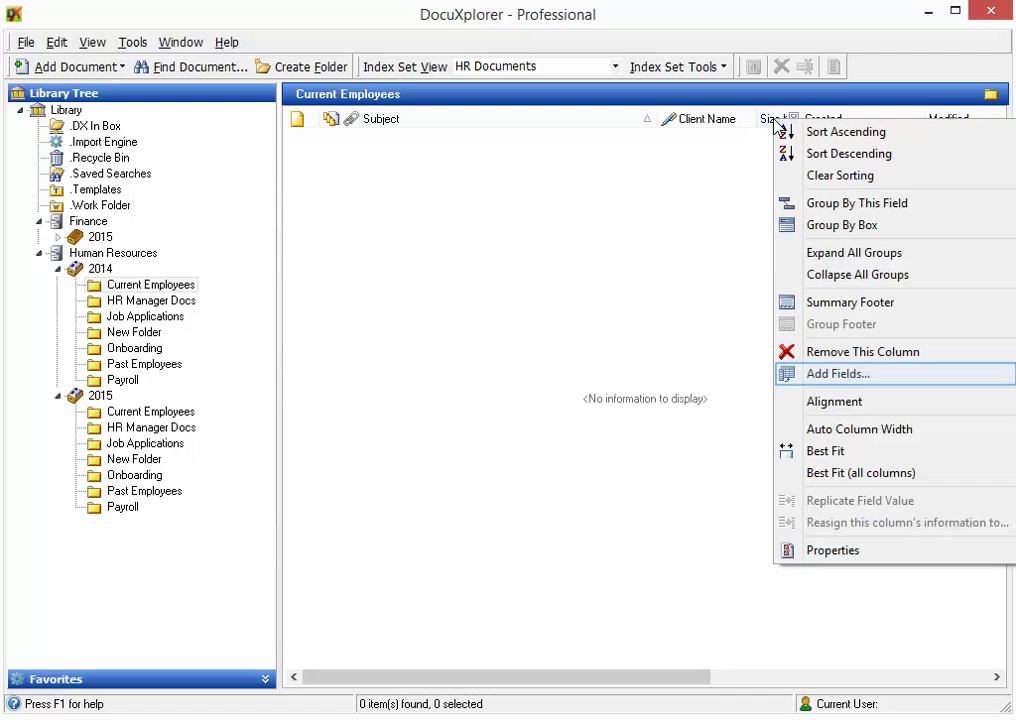
{"action": "left_click", "coordinate": [860, 385]}
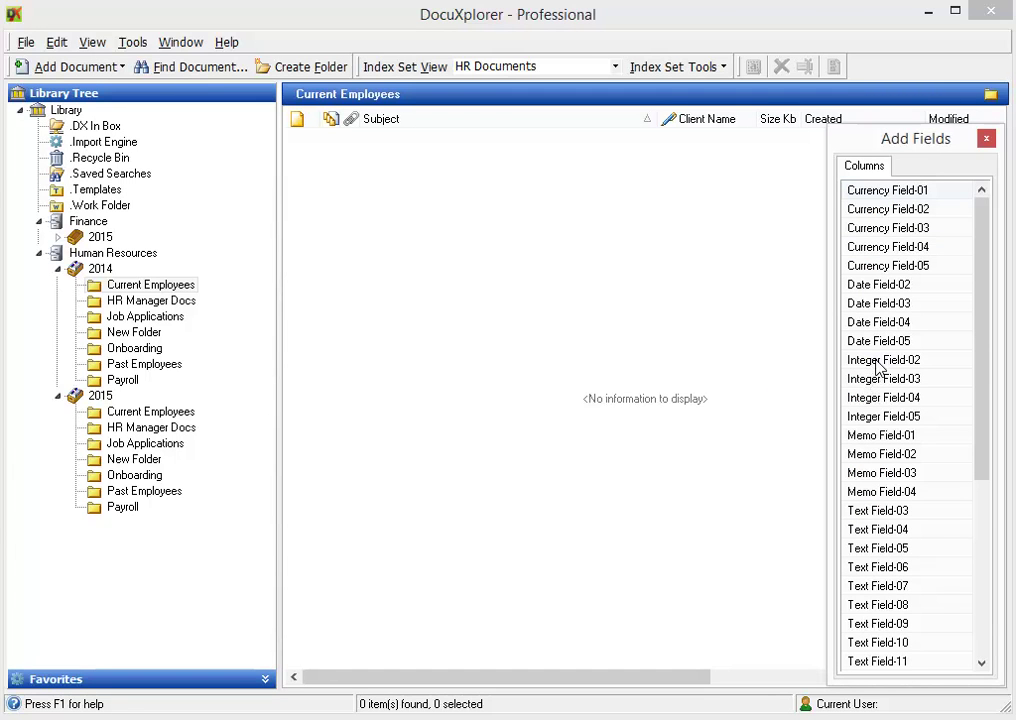
{"action": "left_click_drag", "start_coordinate": [877, 366], "coordinate": [762, 134]}
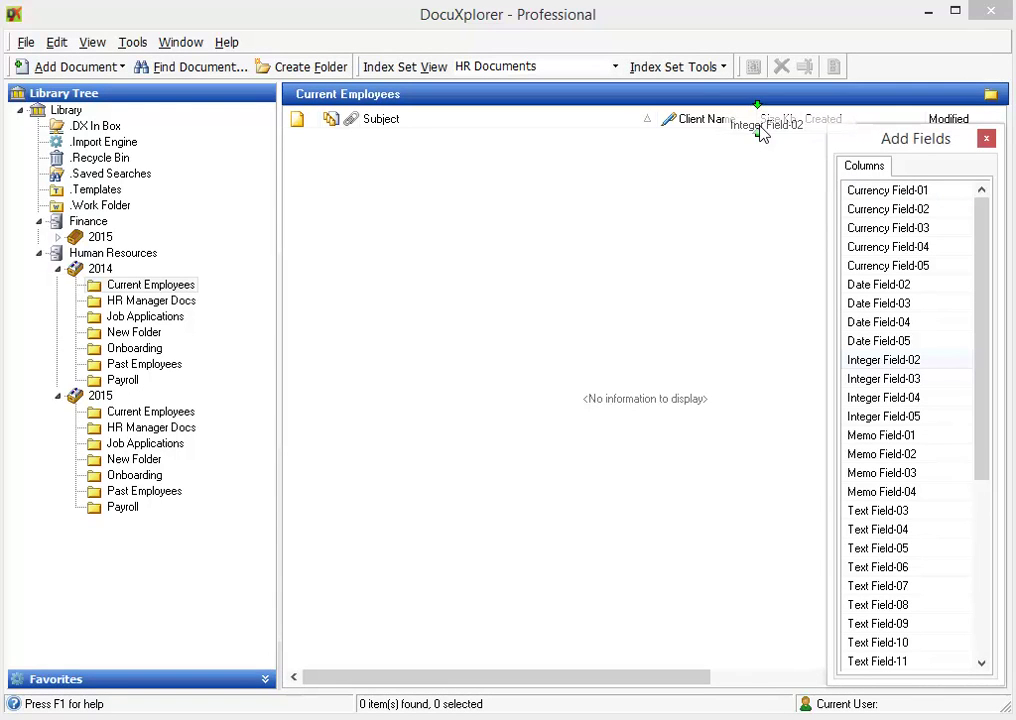
{"action": "left_click_drag", "start_coordinate": [762, 134], "coordinate": [766, 132]}
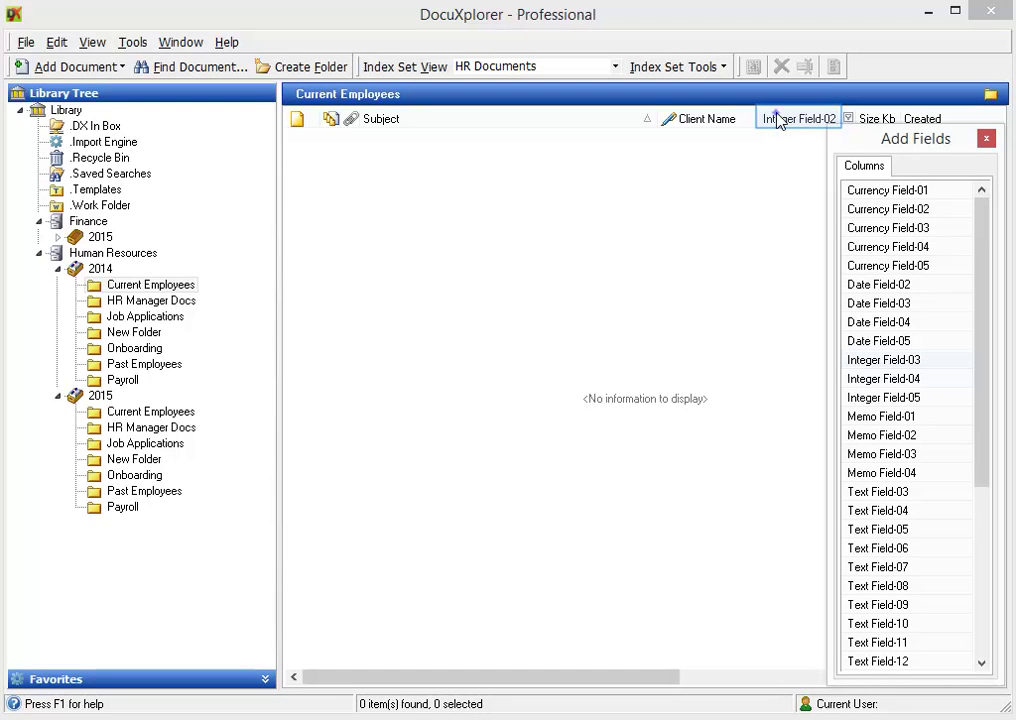
Step: Set the display label of Integer Field-02 to Document Number in its field properties
{"action": "right_click", "coordinate": [779, 119]}
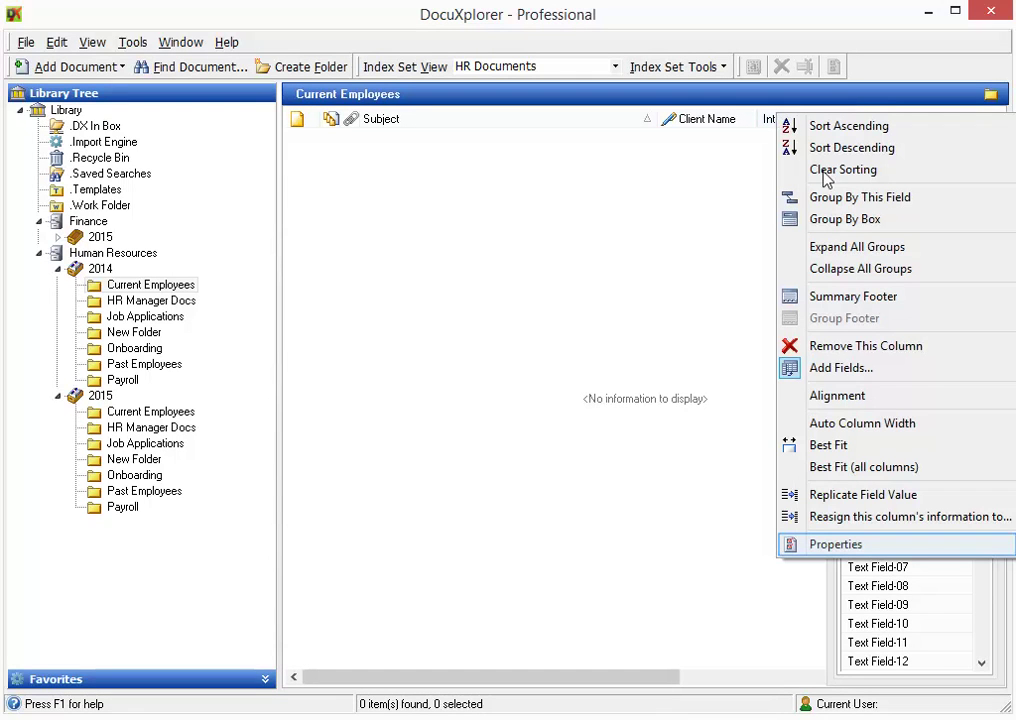
{"action": "left_click", "coordinate": [855, 546]}
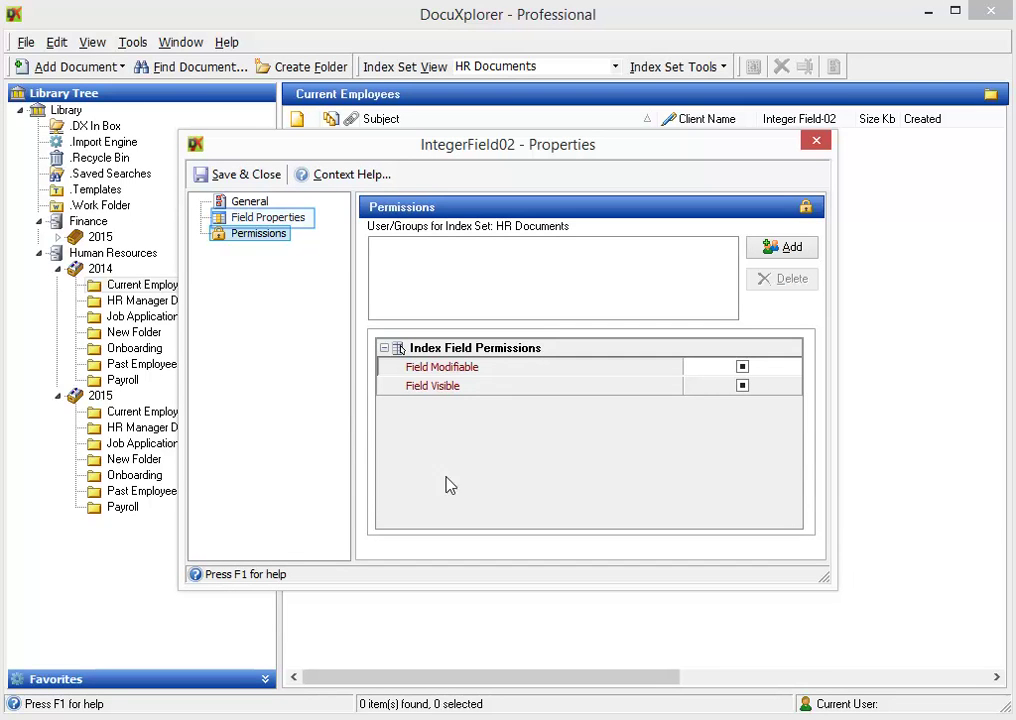
{"action": "left_click", "coordinate": [268, 220]}
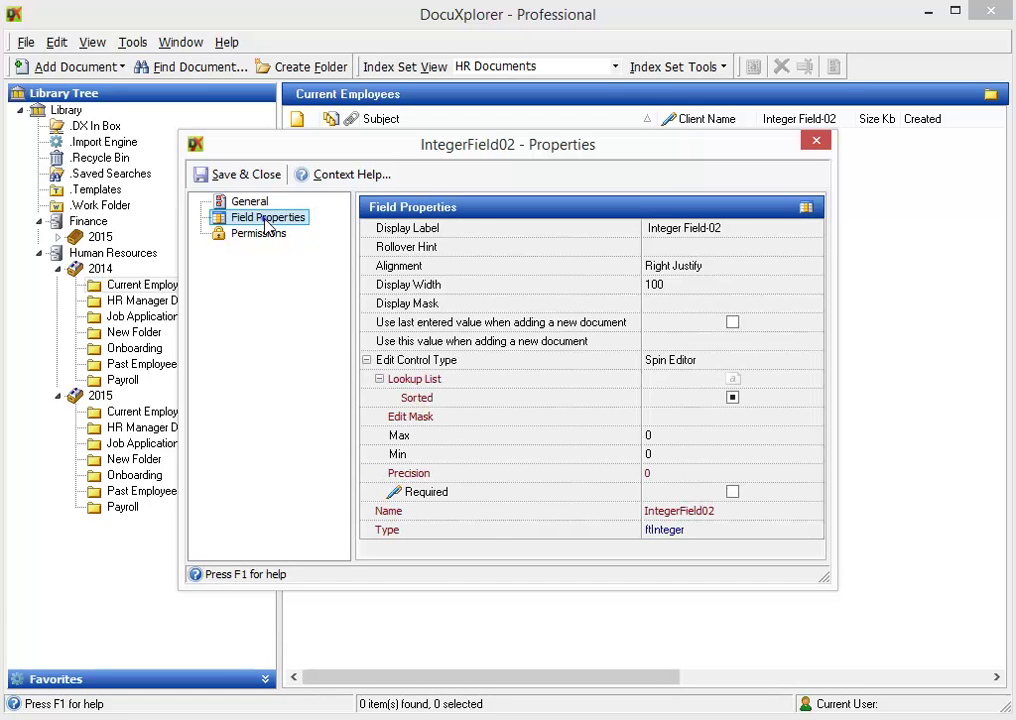
{"action": "left_click", "coordinate": [529, 228]}
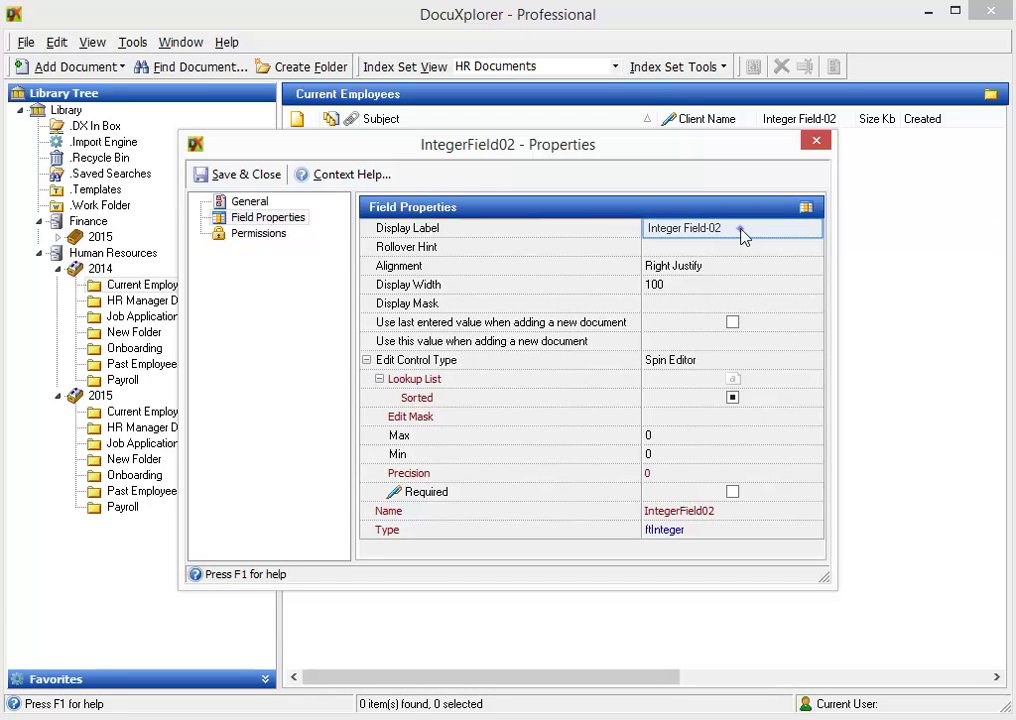
{"action": "type", "text": "Docu"}
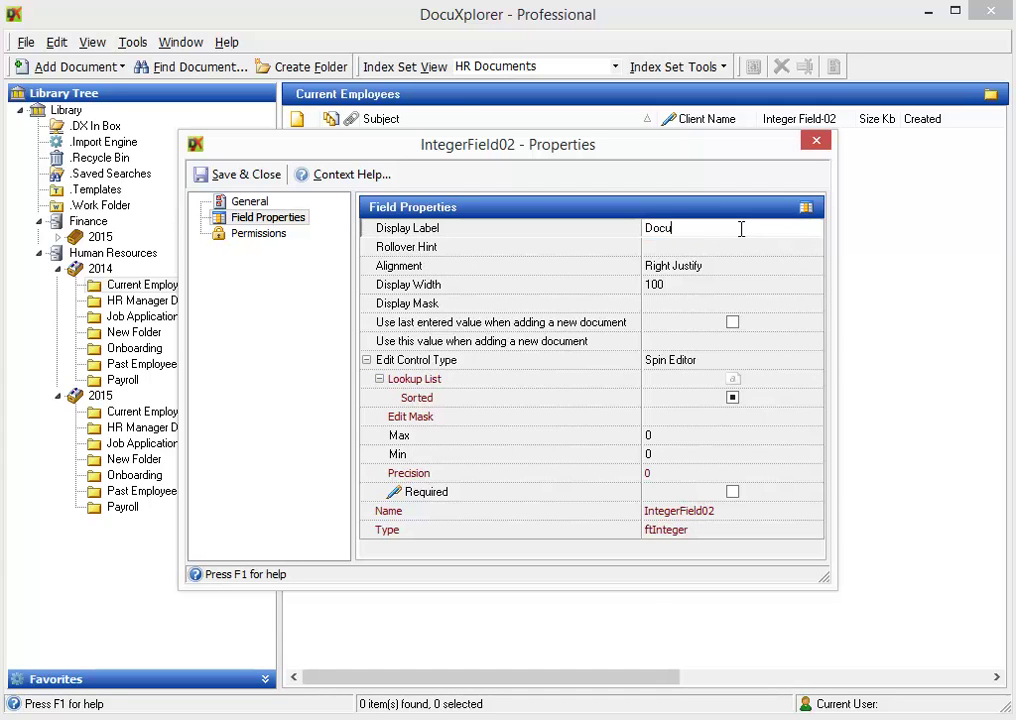
{"action": "type", "text": "ment Number"}
Step: Copy the {+#+} incrementing-number variable from the Auto Indexing Variables help topic for the Document Number field's new-document value
{"action": "left_click", "coordinate": [725, 341]}
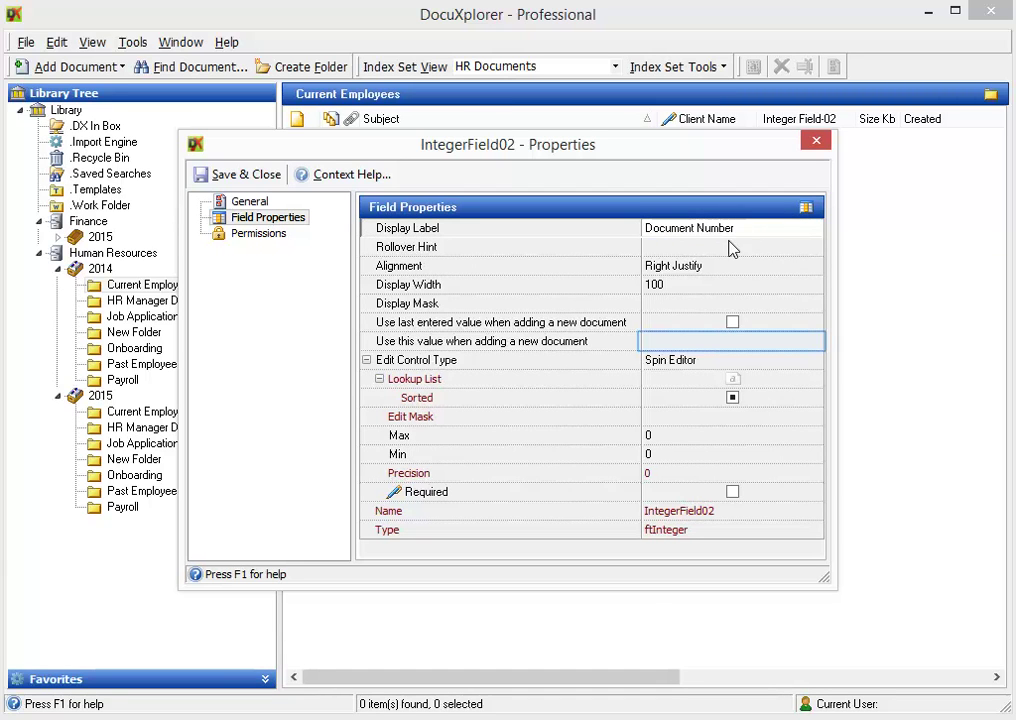
{"action": "left_click", "coordinate": [721, 342]}
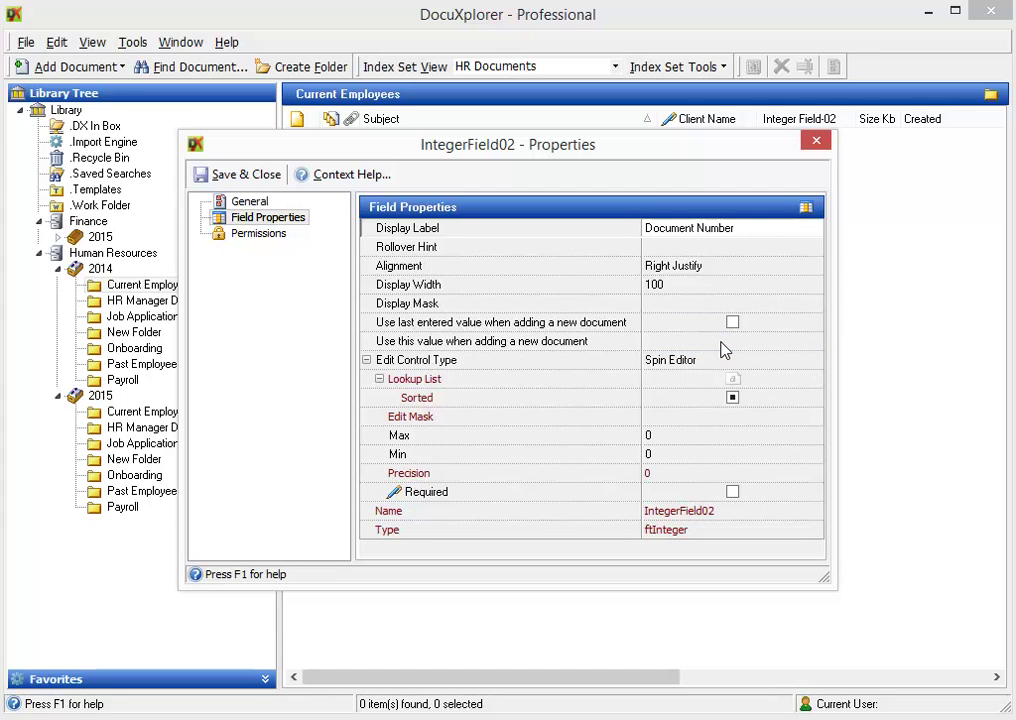
{"action": "left_click", "coordinate": [721, 341]}
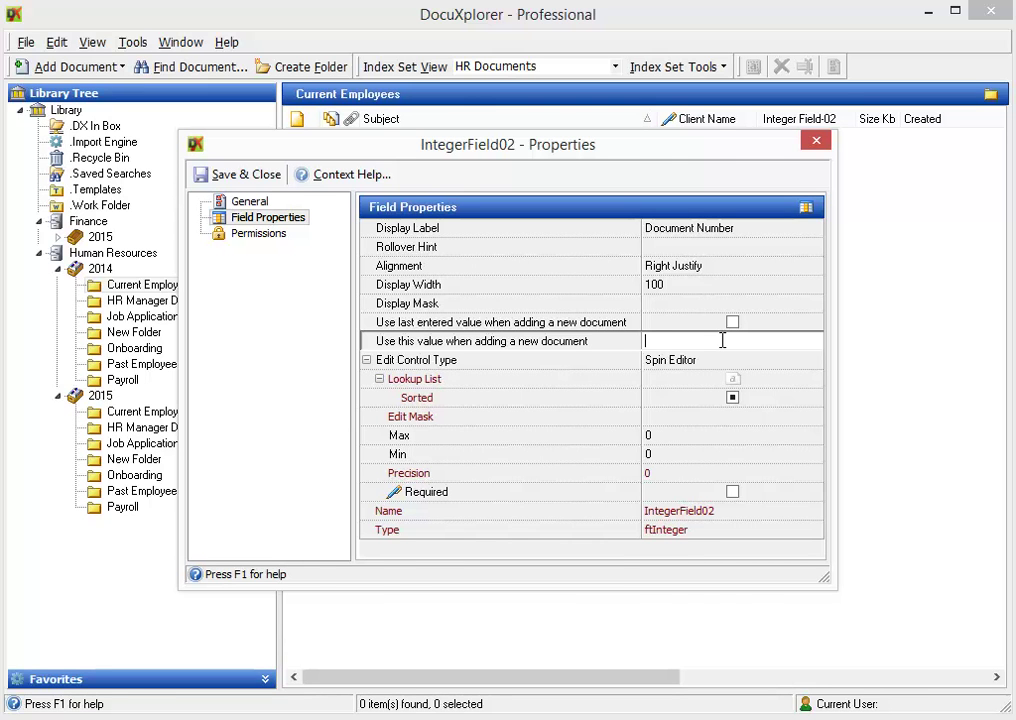
{"action": "key", "text": "F1"}
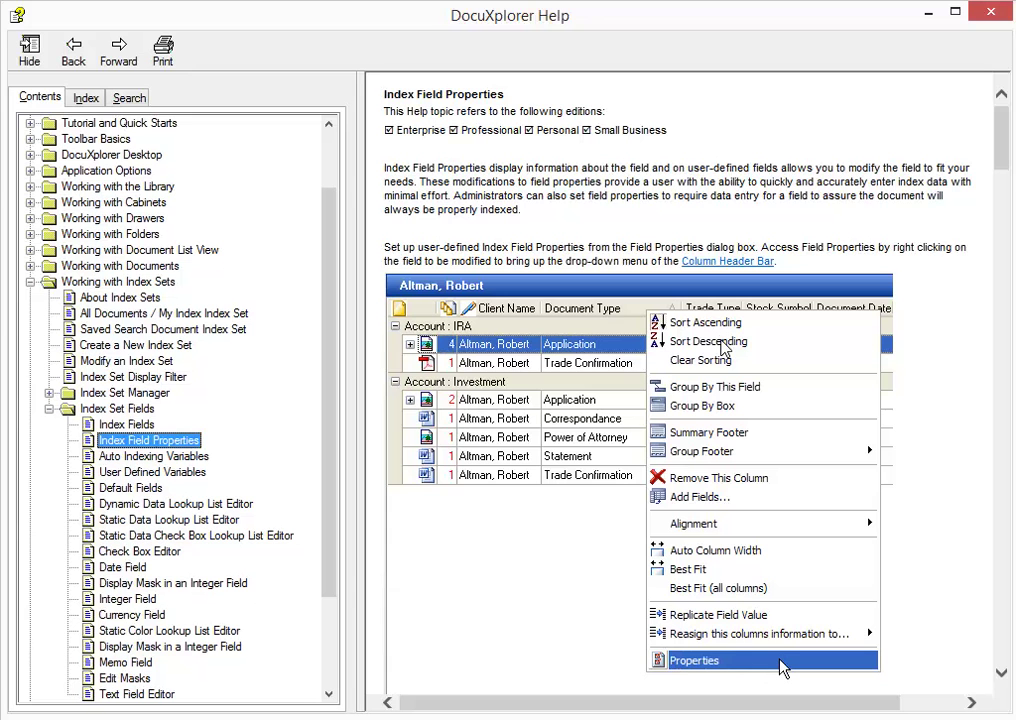
{"action": "left_click", "coordinate": [167, 460]}
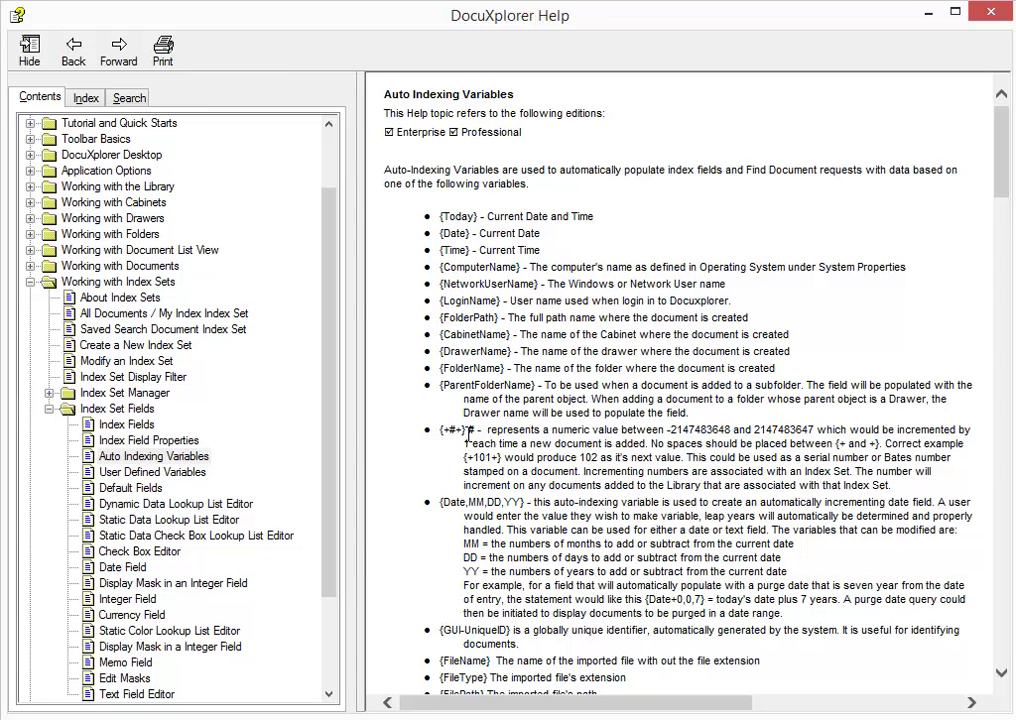
{"action": "left_click_drag", "start_coordinate": [467, 432], "coordinate": [440, 432]}
Step: Set the Document Number field's value for new documents to {+1000+} using the copied variable, and save its properties
{"action": "key", "text": "alt+Tab"}
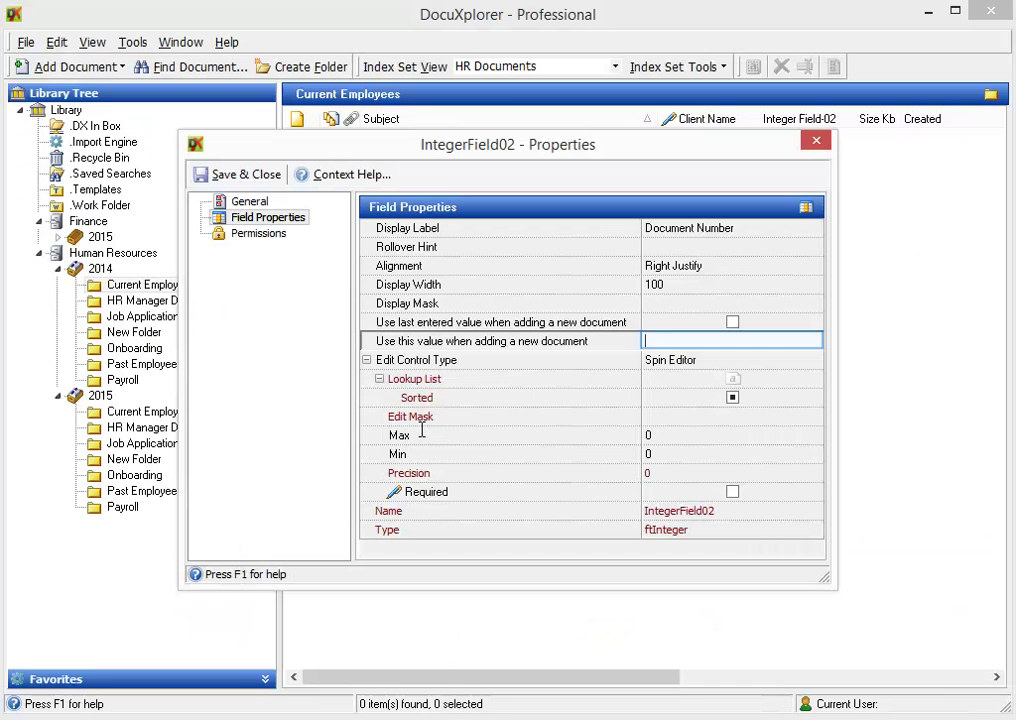
{"action": "right_click", "coordinate": [700, 346]}
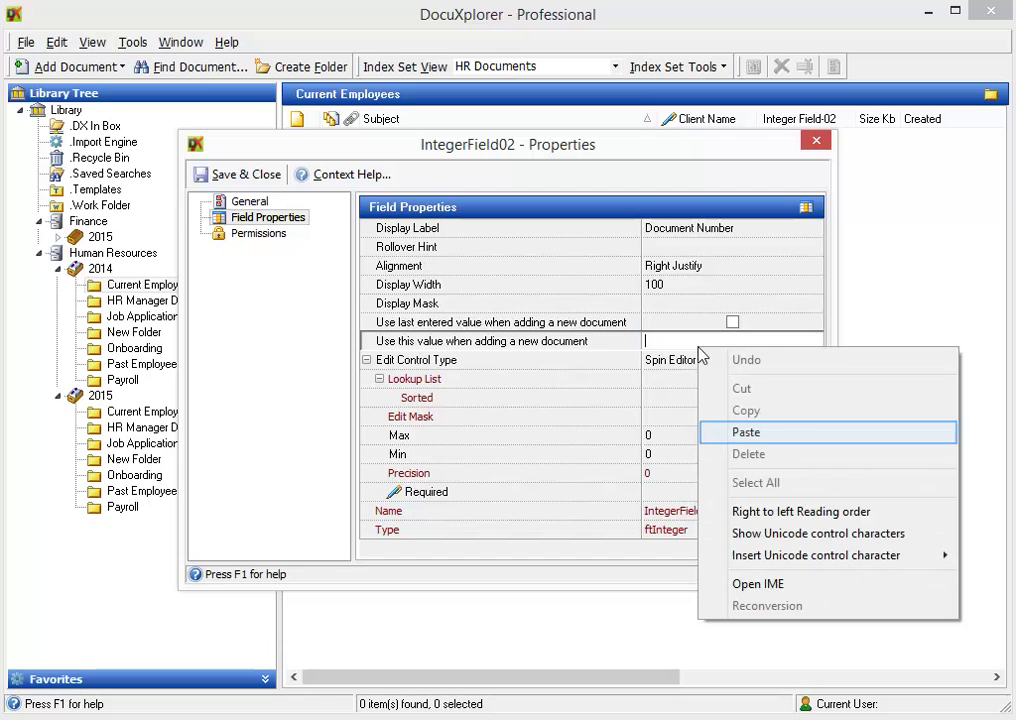
{"action": "left_click", "coordinate": [765, 433]}
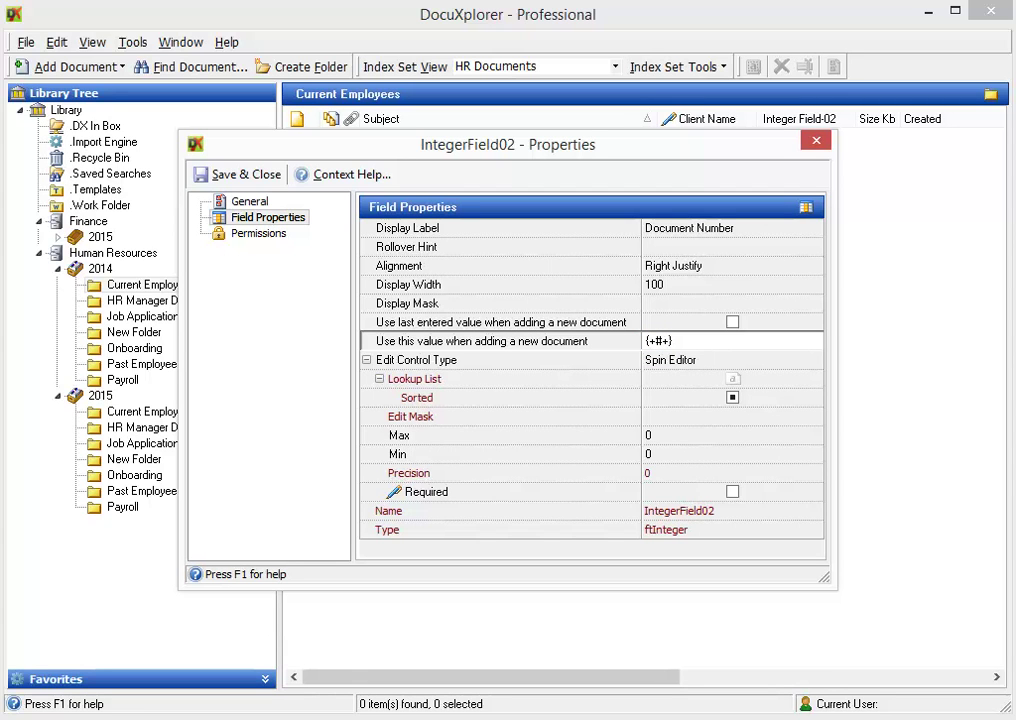
{"action": "type", "text": "1000"}
{"action": "key", "text": "Return"}
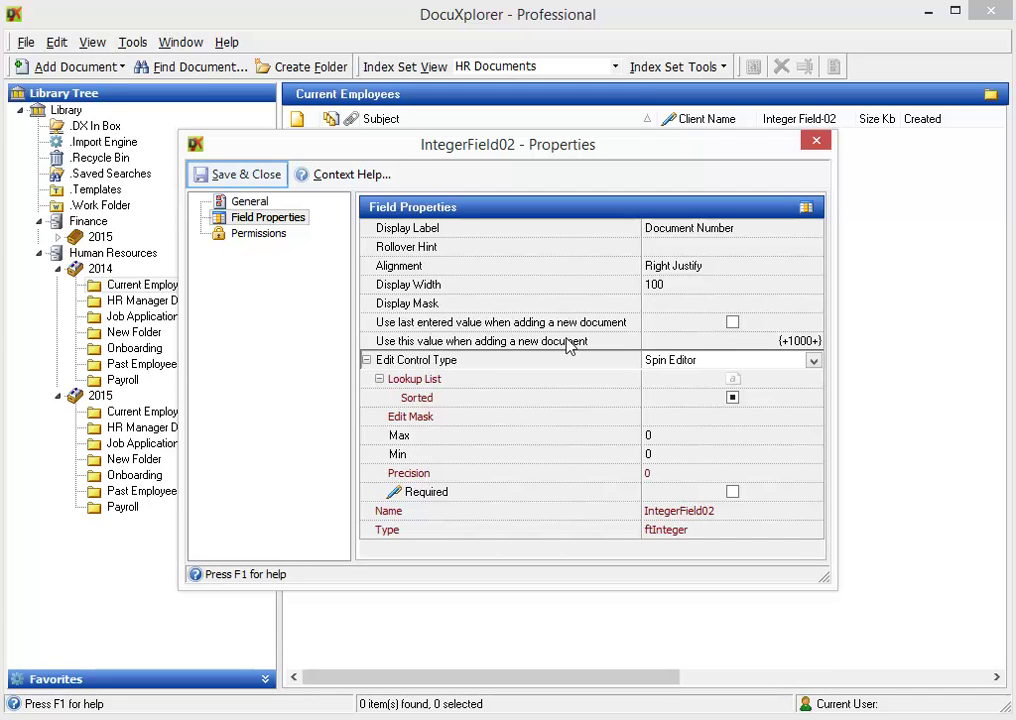
{"action": "left_click", "coordinate": [222, 177]}
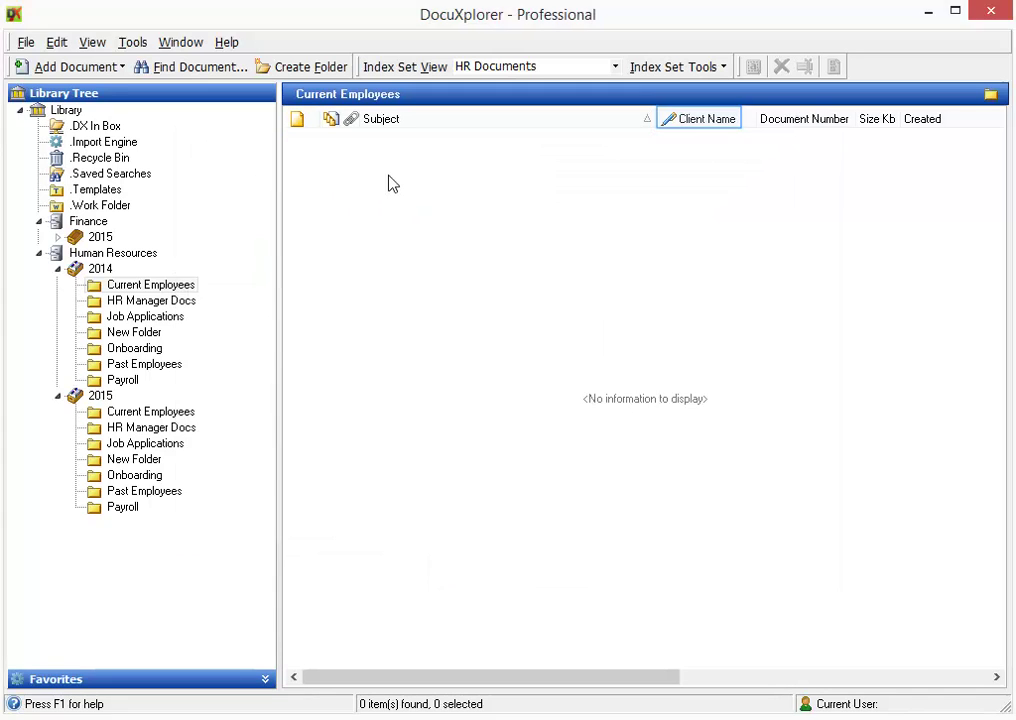
Step: Add the Text Field-03 column between Client Name and Document Number
{"action": "right_click", "coordinate": [726, 122]}
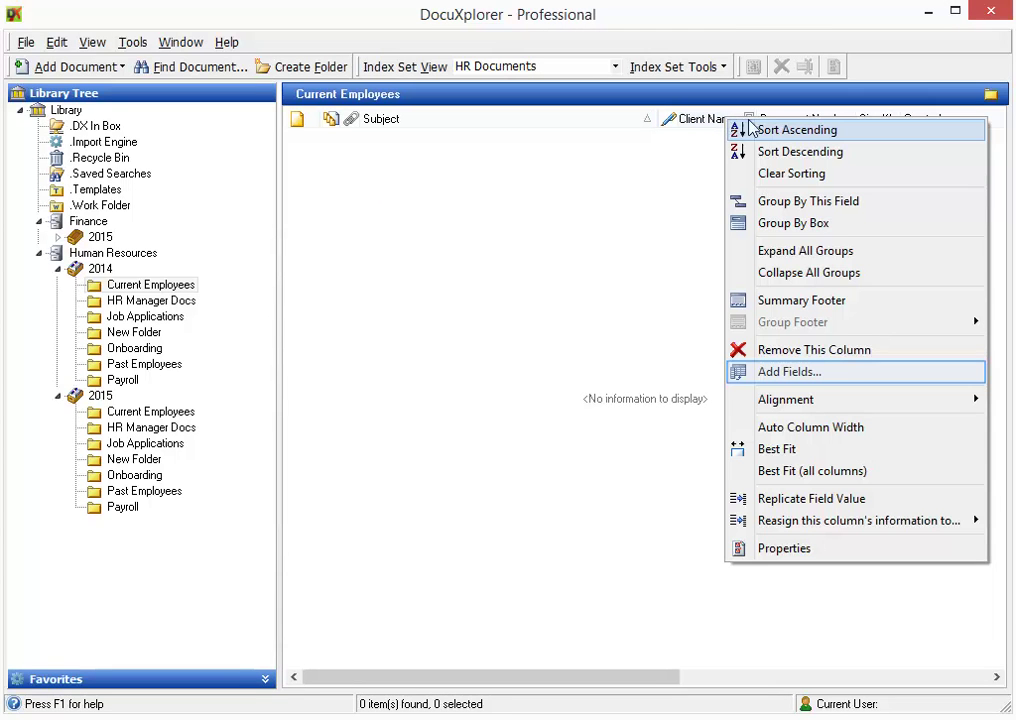
{"action": "left_click", "coordinate": [840, 372]}
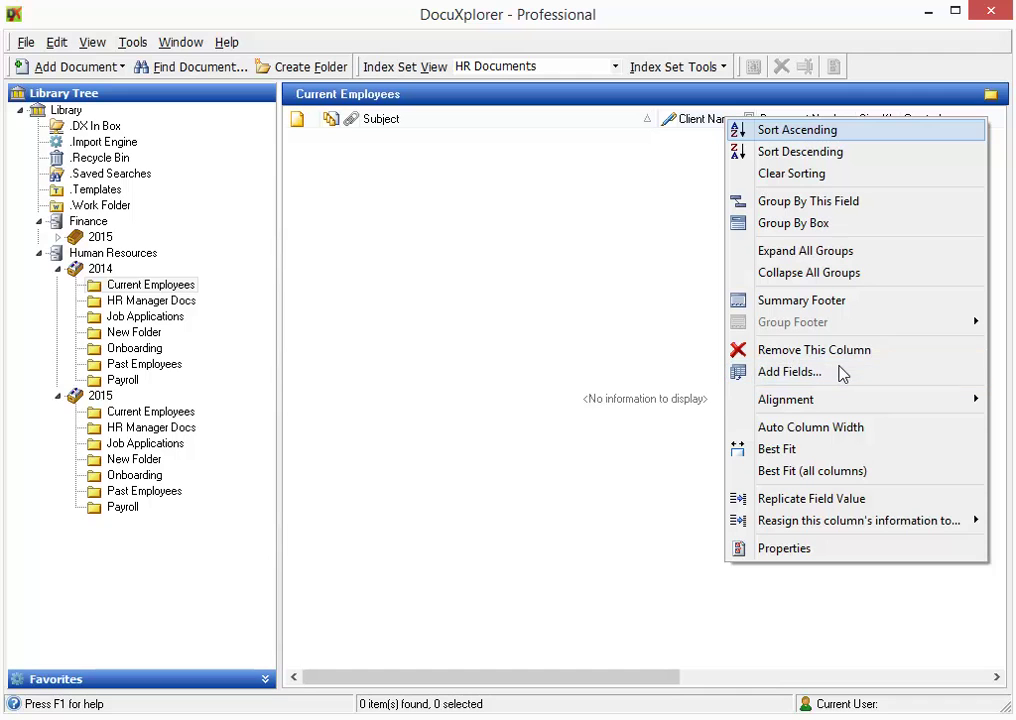
{"action": "mouse_move", "coordinate": [878, 491]}
{"action": "left_mouse_down"}
{"action": "mouse_move", "coordinate": [749, 159]}
{"action": "mouse_move", "coordinate": [757, 136]}
{"action": "left_mouse_up"}
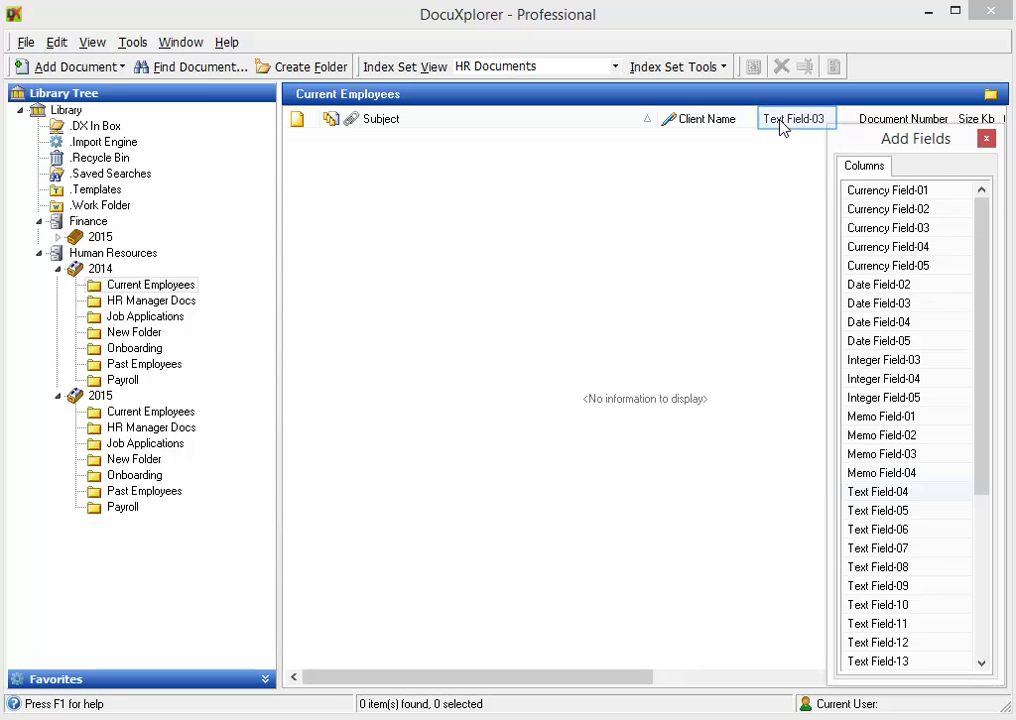
Step: Set Text Field-03's value for new documents to the {FolderPath} variable found in the Auto Indexing Variables help topic
{"action": "right_click", "coordinate": [783, 127]}
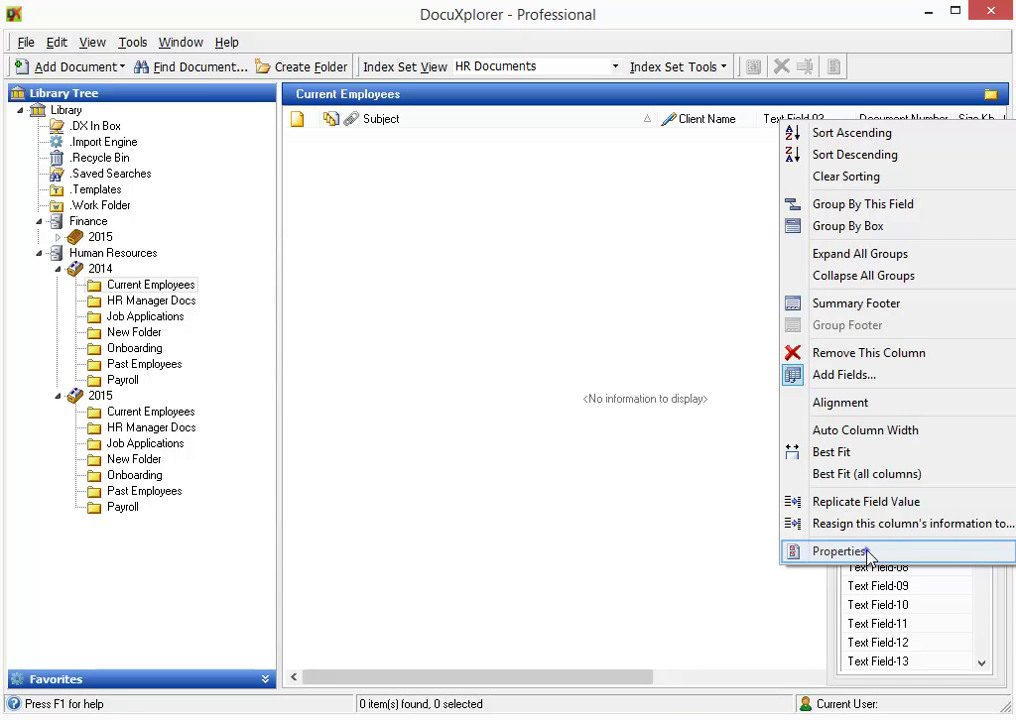
{"action": "left_click", "coordinate": [840, 551]}
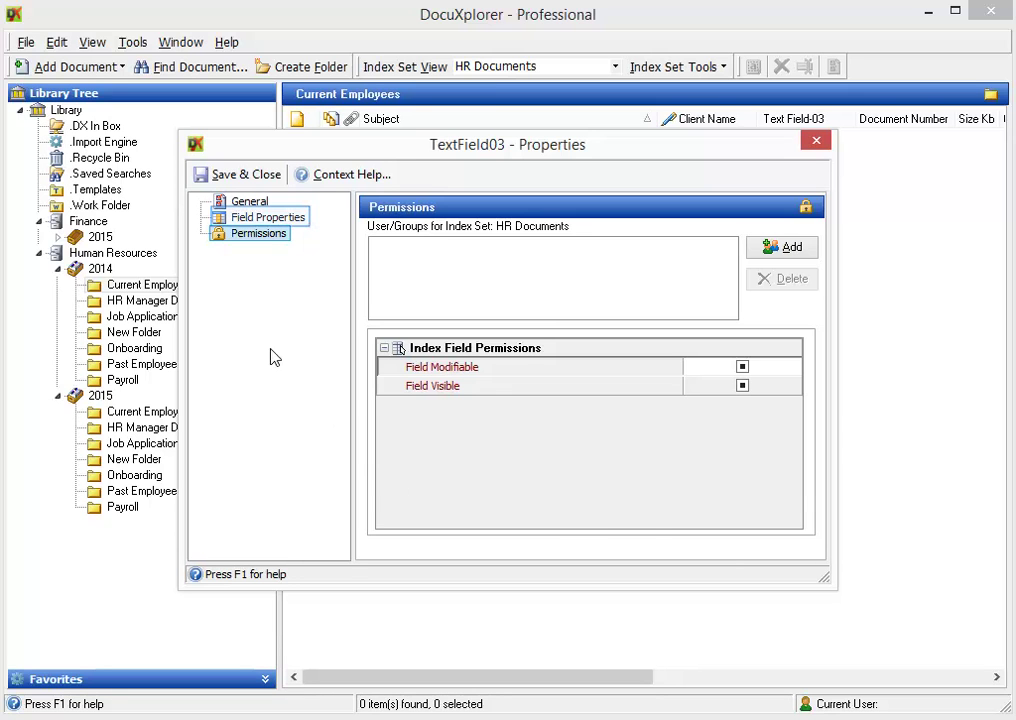
{"action": "left_click", "coordinate": [241, 222]}
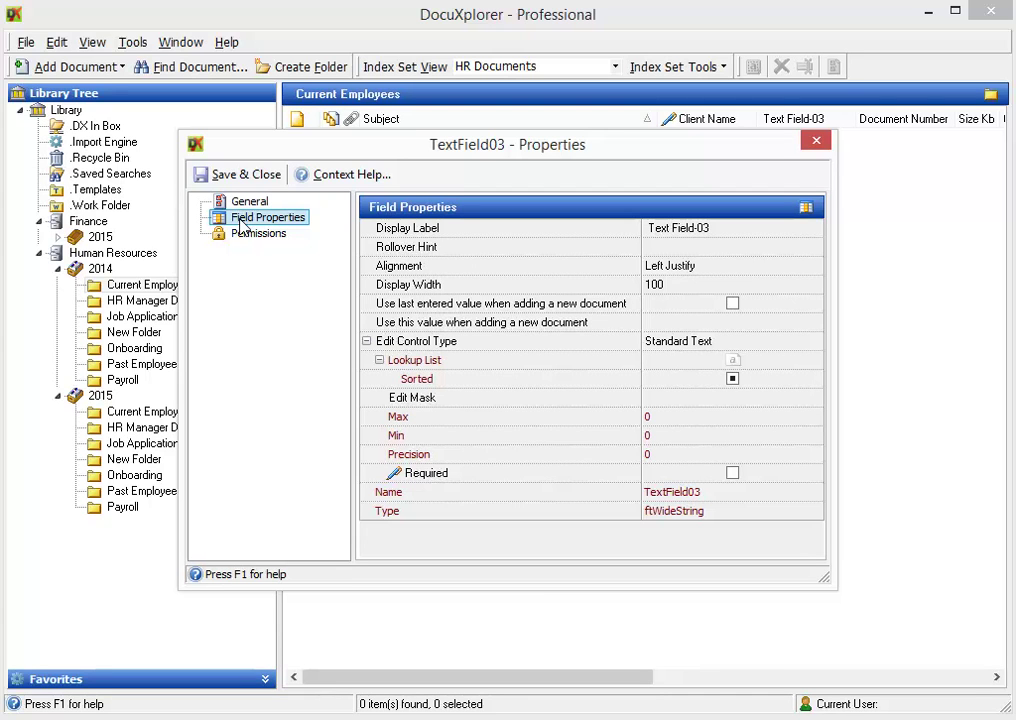
{"action": "left_click", "coordinate": [675, 327]}
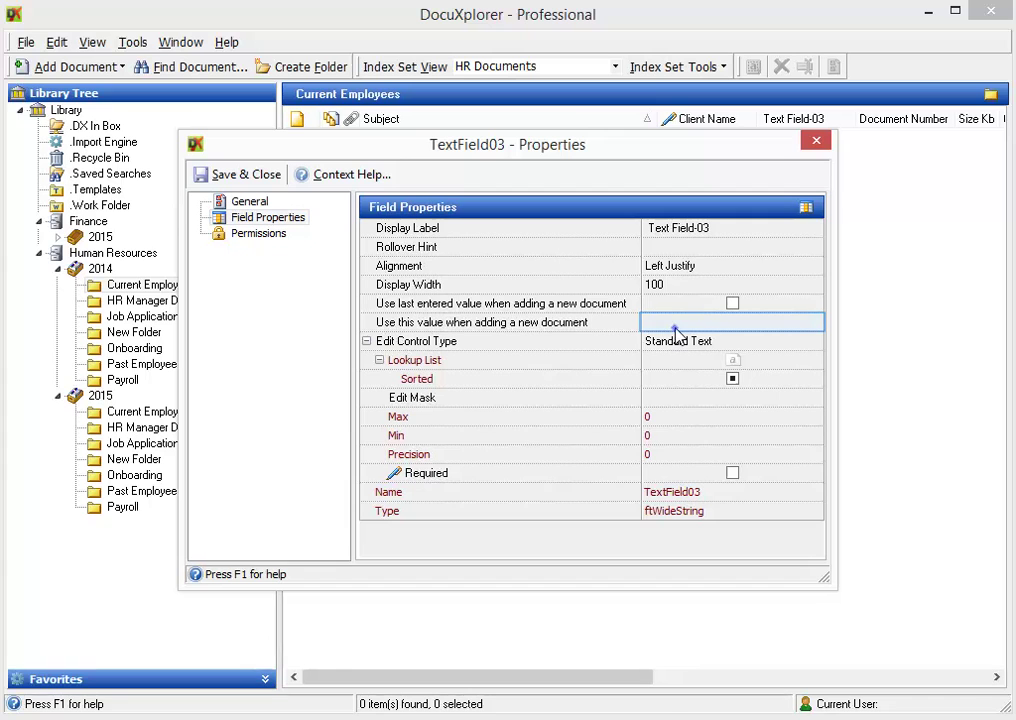
{"action": "left_click", "coordinate": [675, 326]}
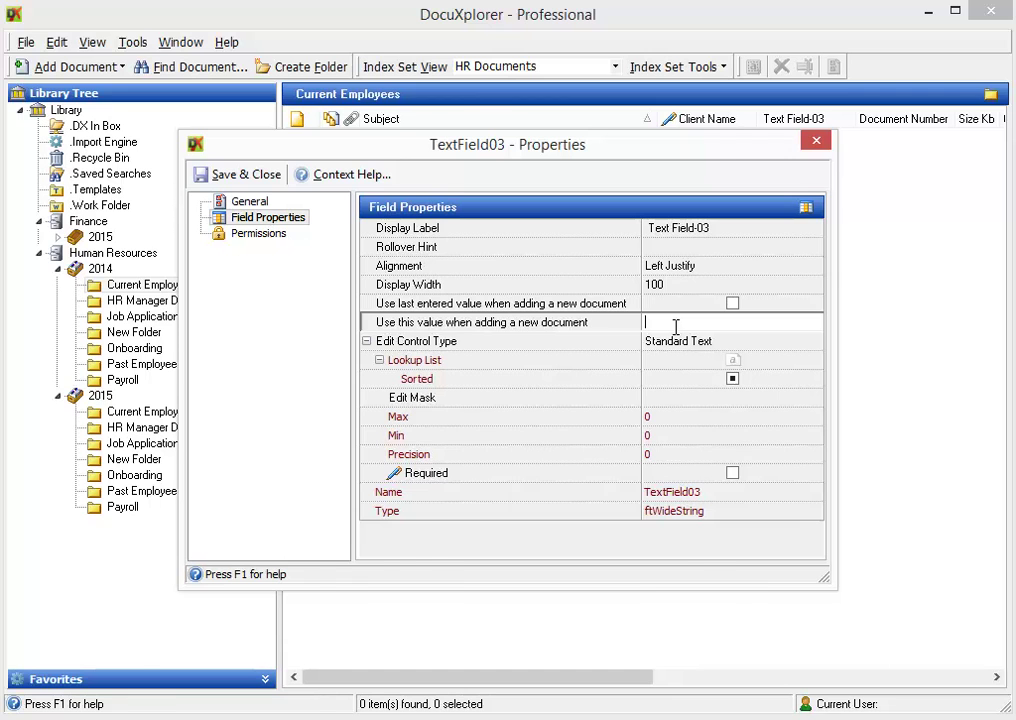
{"action": "key", "text": "F1"}
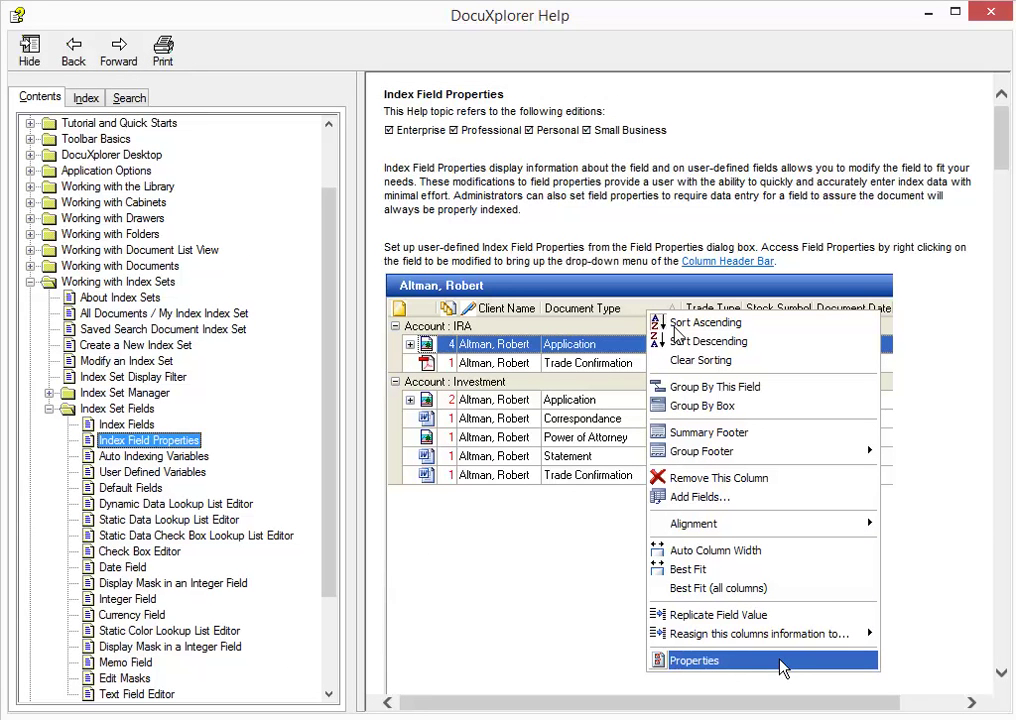
{"action": "left_click", "coordinate": [180, 460]}
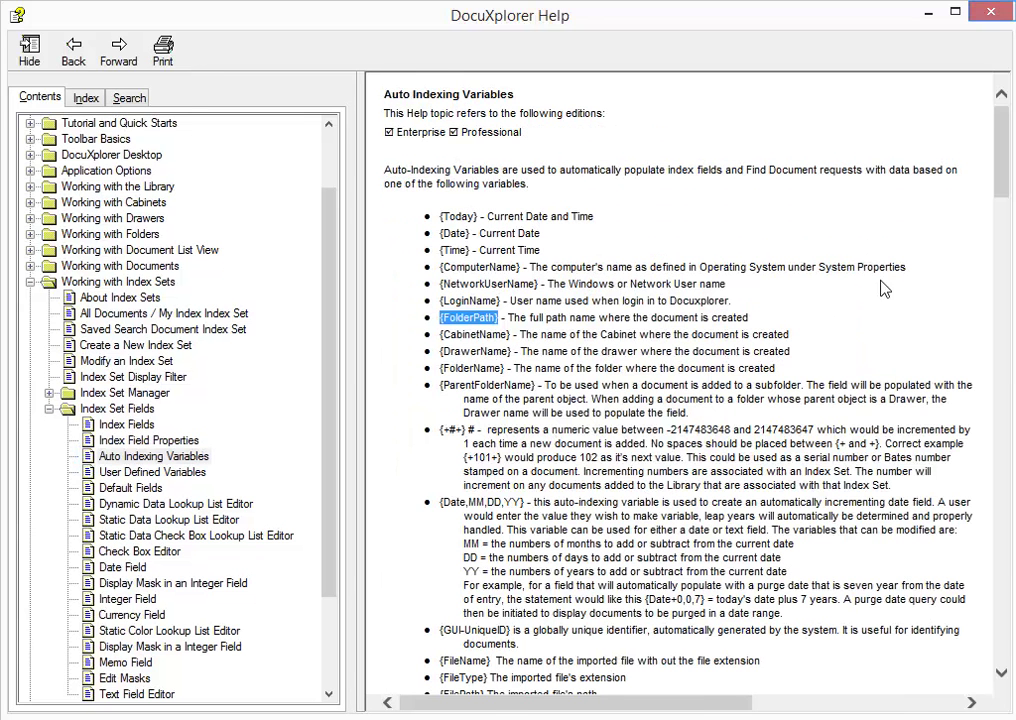
{"action": "left_click", "coordinate": [993, 18]}
{"action": "type", "text": "{FolderPath}"}
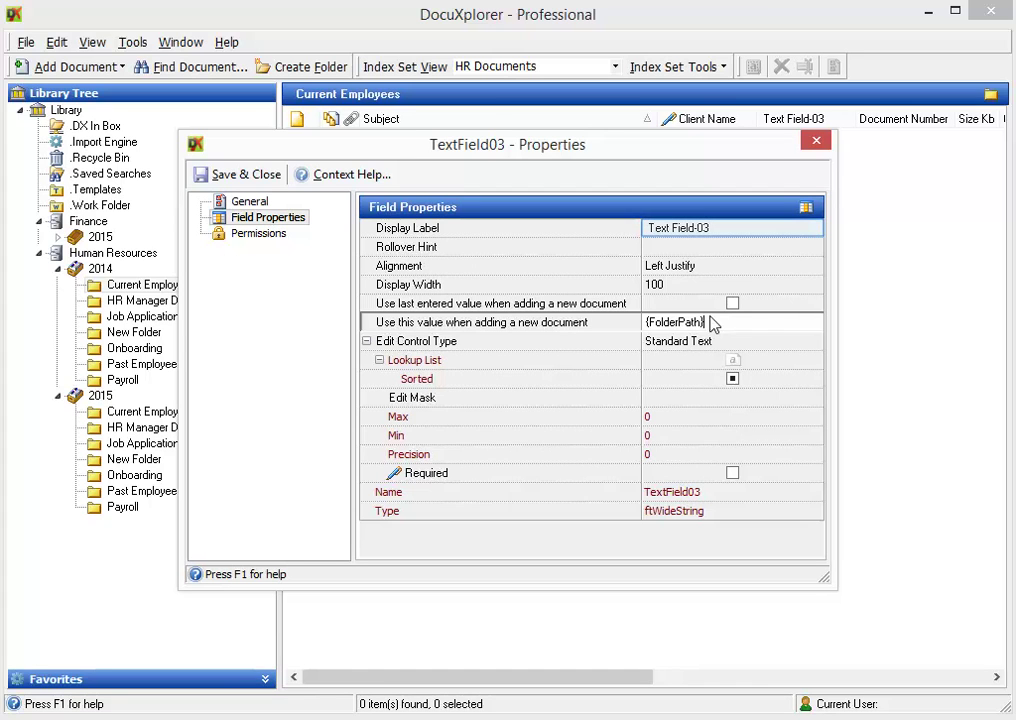
Step: Set the display label of Text Field-03 to Document Location and save its properties
{"action": "left_click", "coordinate": [709, 230]}
{"action": "type", "text": "Document Location"}
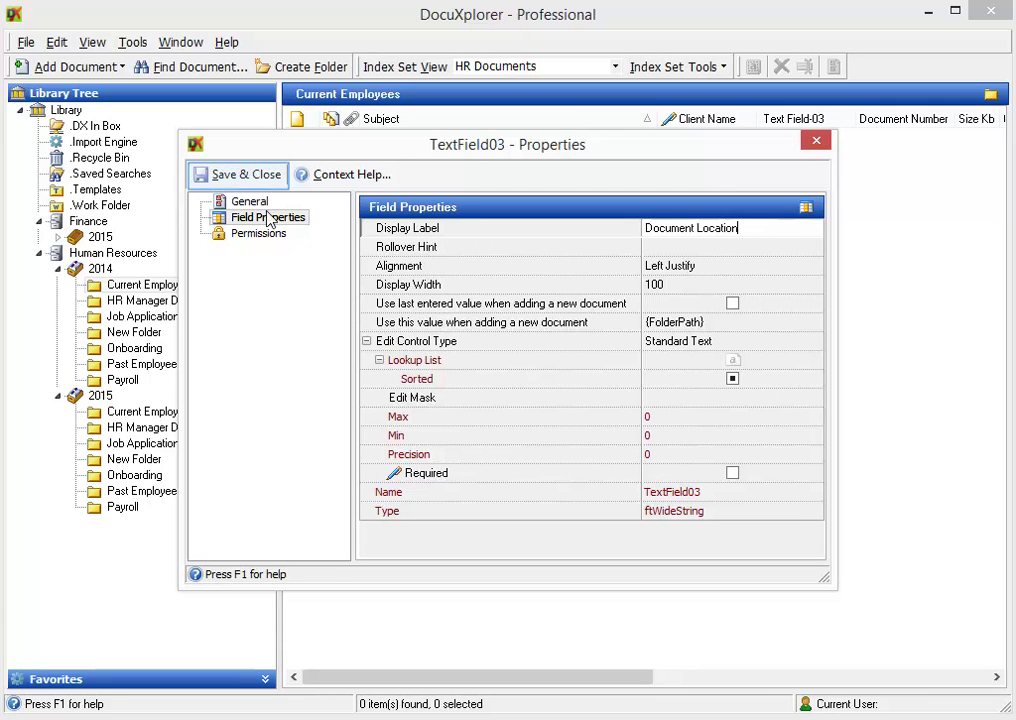
{"action": "left_click", "coordinate": [238, 178]}
Step: Open the Document Type column's field properties and check its edit control type
{"action": "left_click_drag", "start_coordinate": [630, 678], "coordinate": [982, 706]}
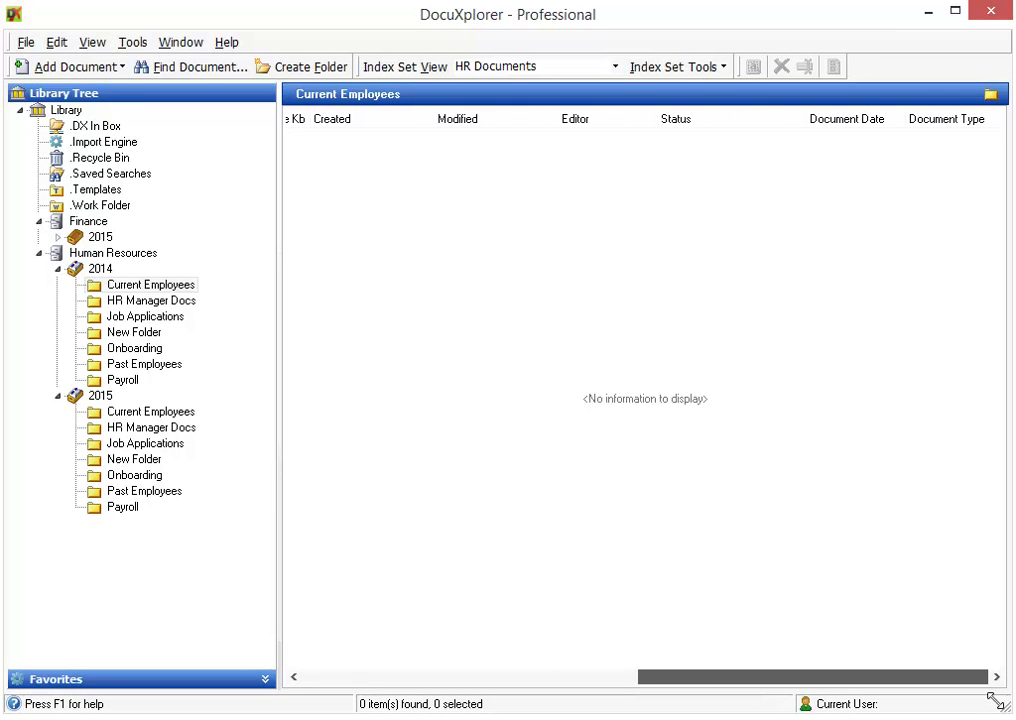
{"action": "left_click_drag", "start_coordinate": [990, 697], "coordinate": [987, 703]}
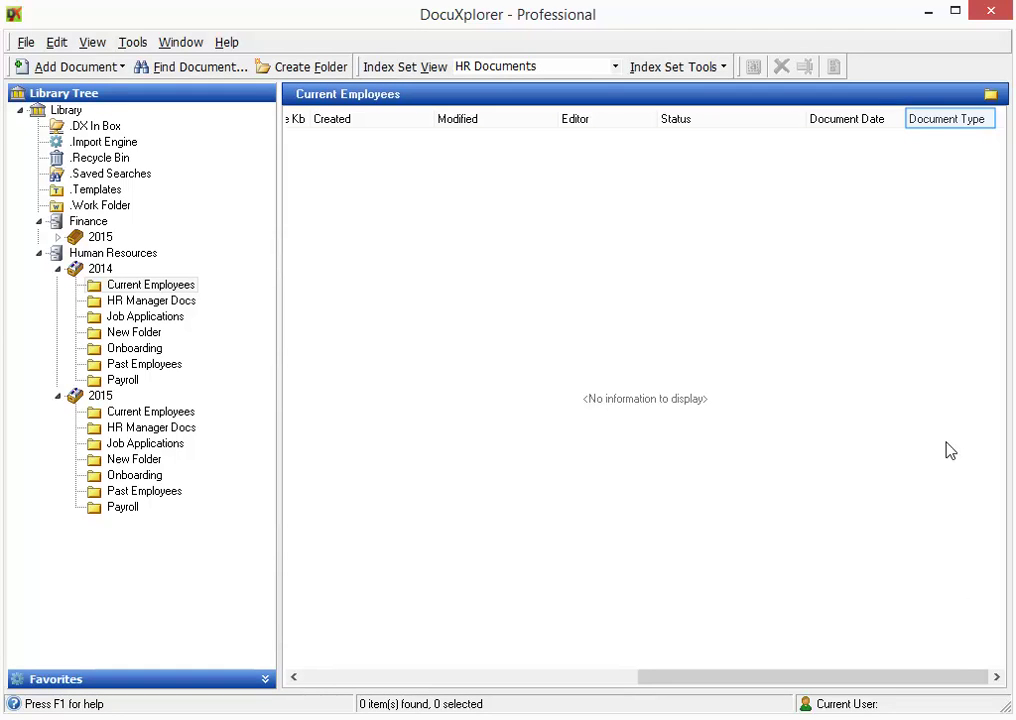
{"action": "right_click", "coordinate": [943, 126]}
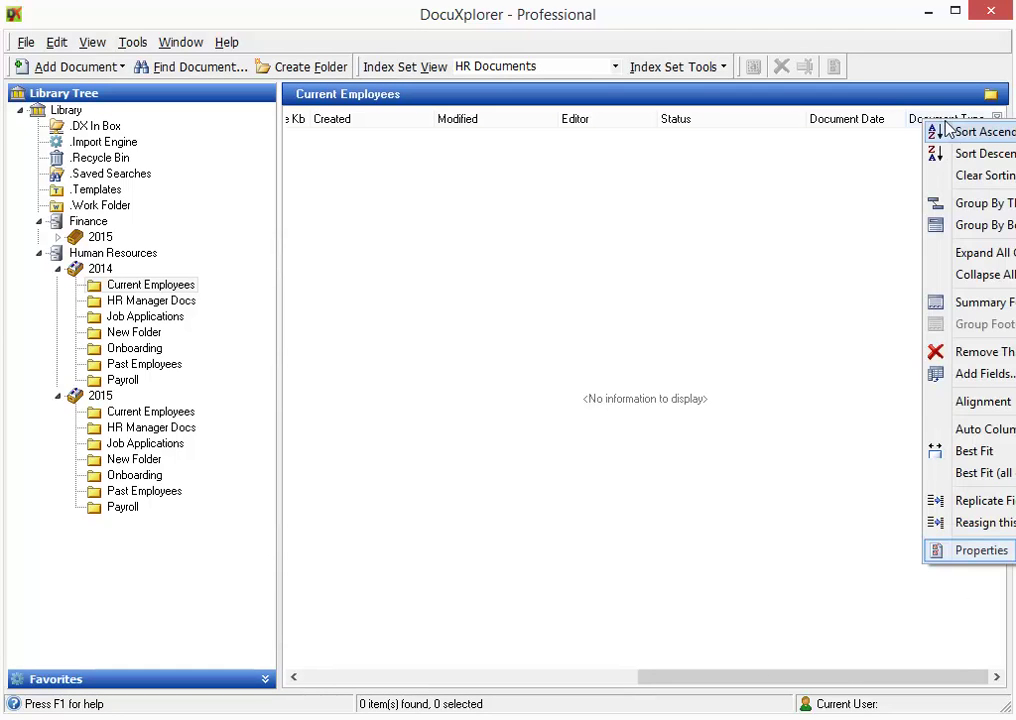
{"action": "left_click", "coordinate": [978, 551]}
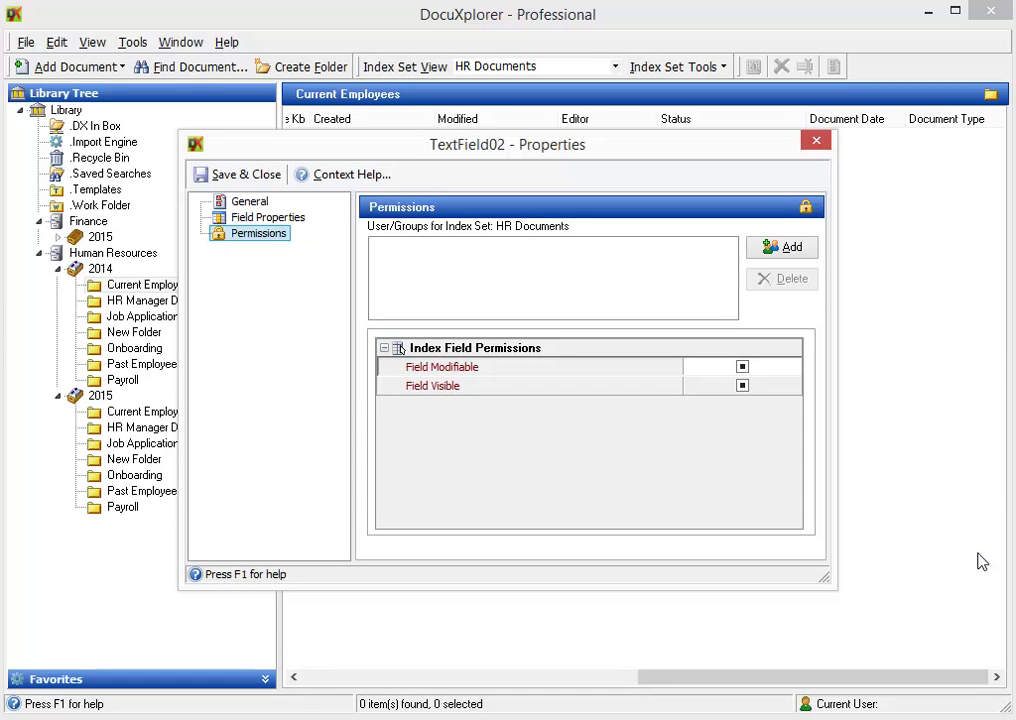
{"action": "left_click", "coordinate": [279, 224]}
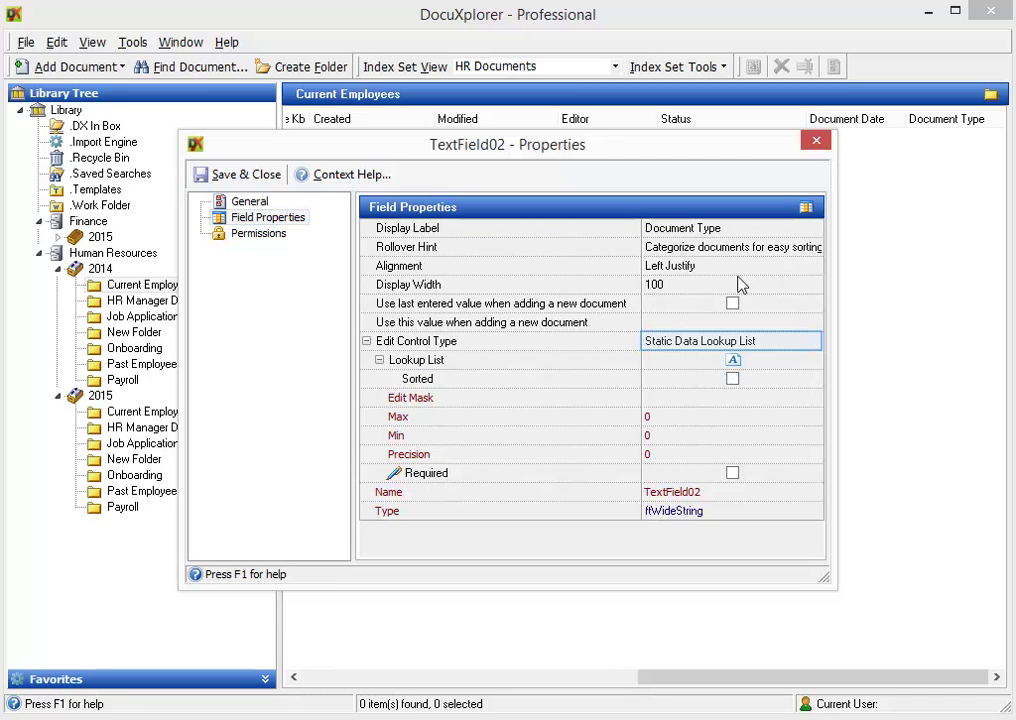
{"action": "left_click", "coordinate": [787, 345]}
{"action": "left_click", "coordinate": [787, 345]}
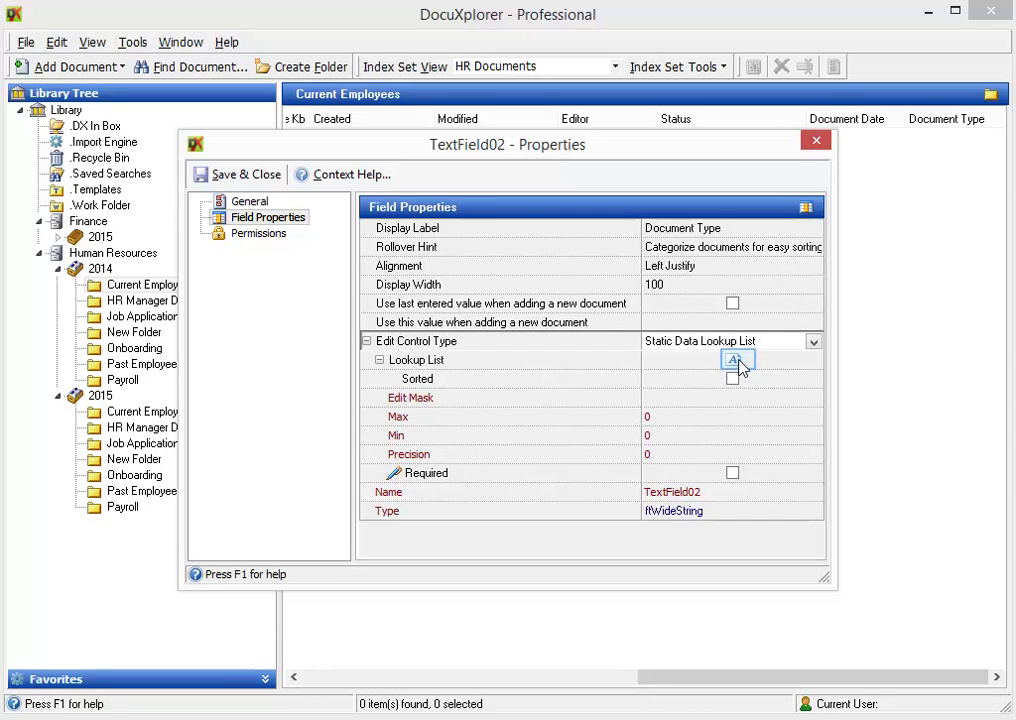
Step: Add Exit Interview as the first entry of the Document Type field's lookup list and accept the list
{"action": "left_click", "coordinate": [739, 363]}
{"action": "left_click", "coordinate": [739, 365]}
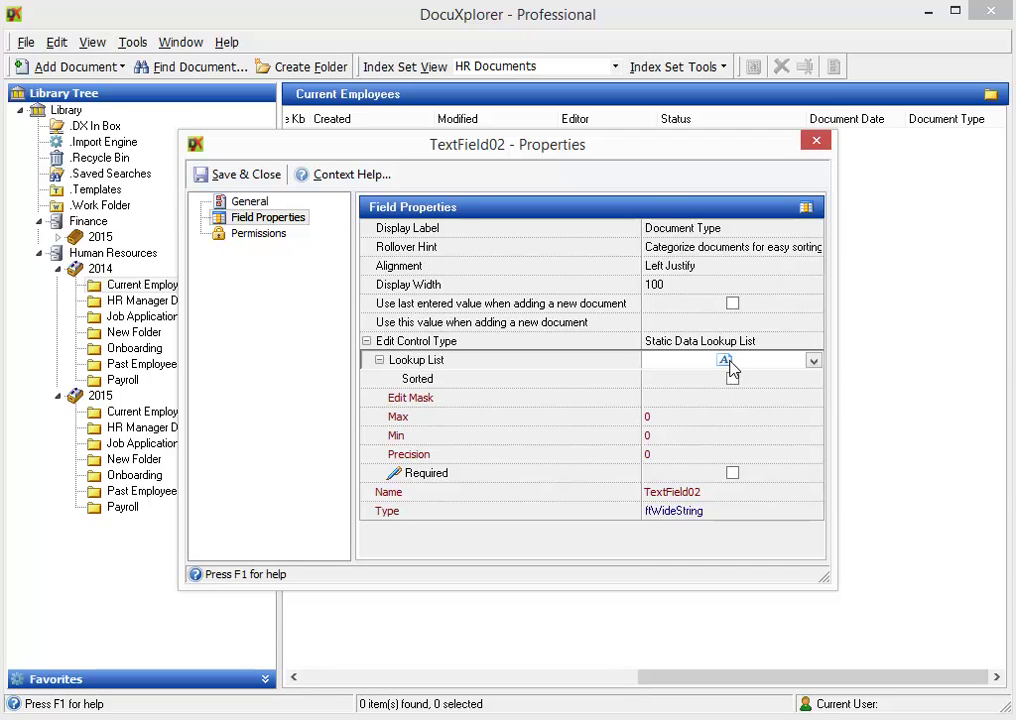
{"action": "left_click", "coordinate": [726, 362]}
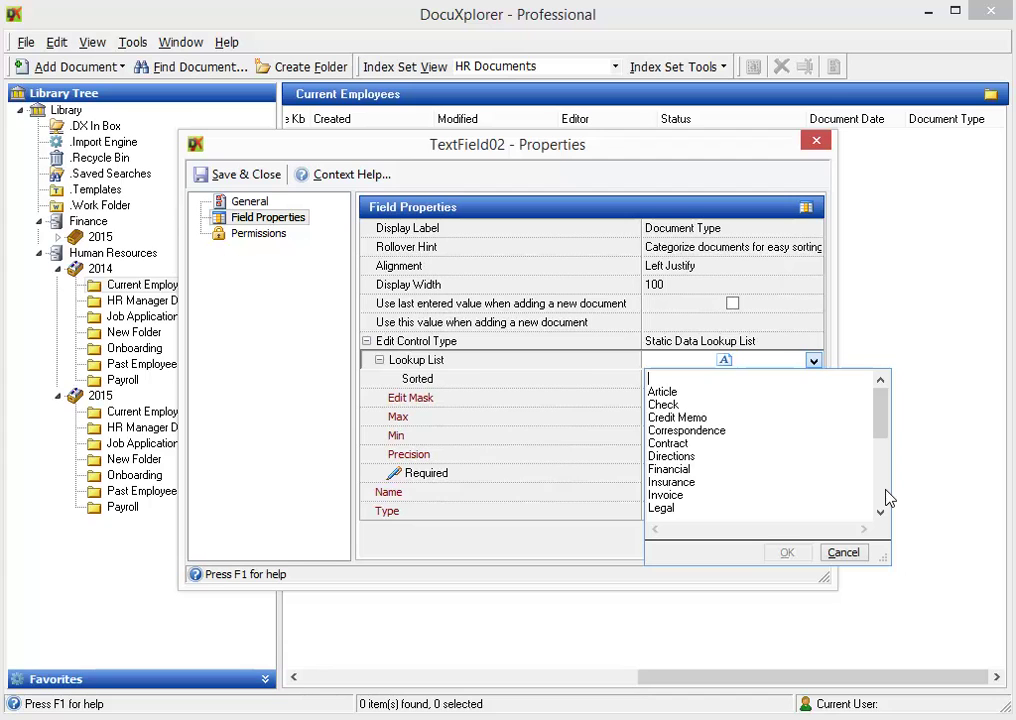
{"action": "scroll", "coordinate": [889, 498], "scroll_direction": "down", "scroll_amount": 3}
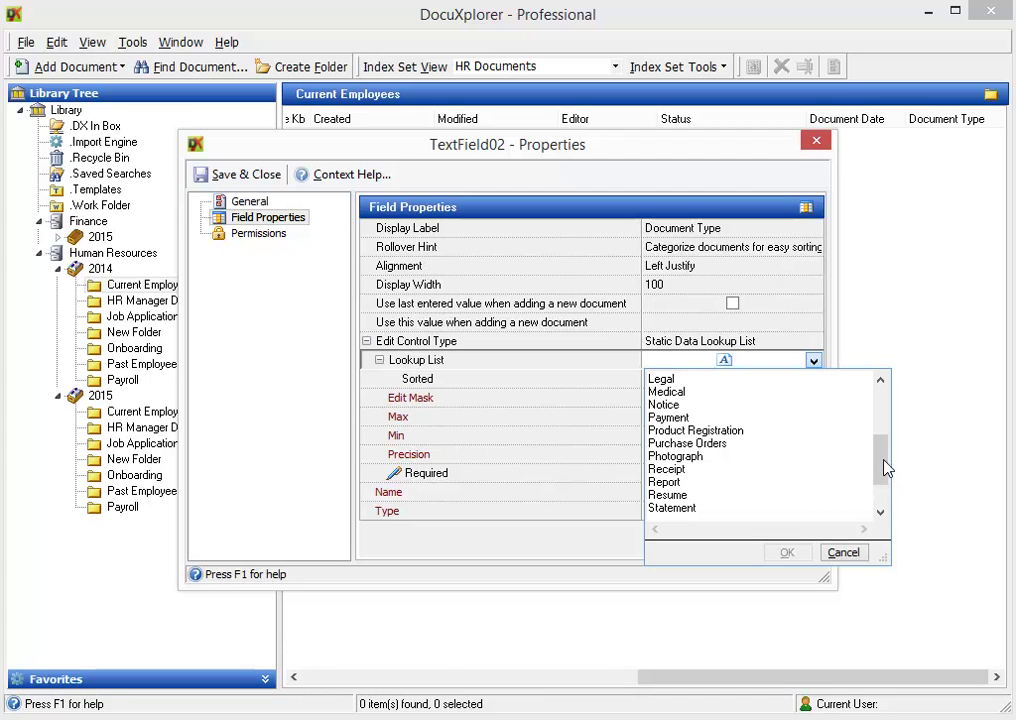
{"action": "left_click", "coordinate": [884, 397]}
{"action": "left_click", "coordinate": [693, 384]}
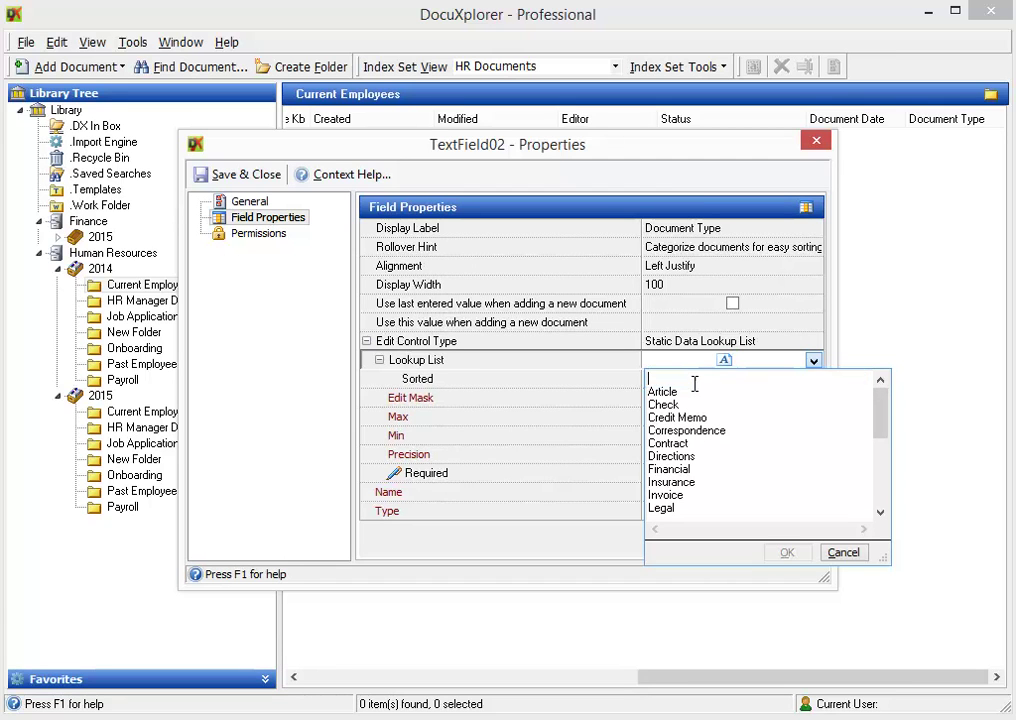
{"action": "left_click", "coordinate": [693, 384]}
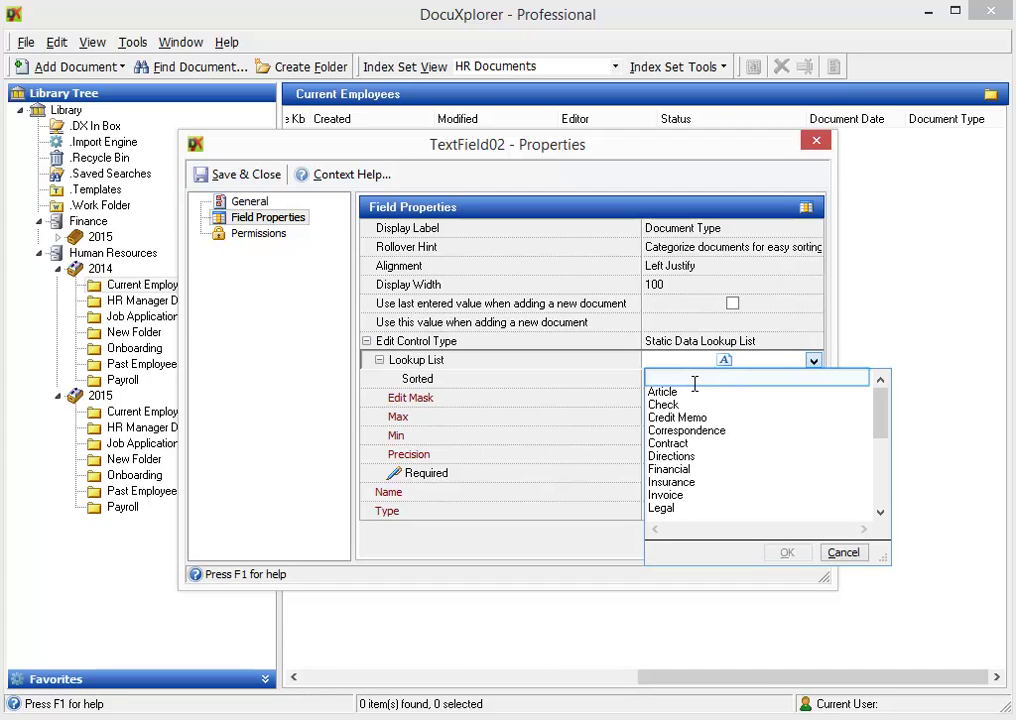
{"action": "type", "text": "Exit Inter"}
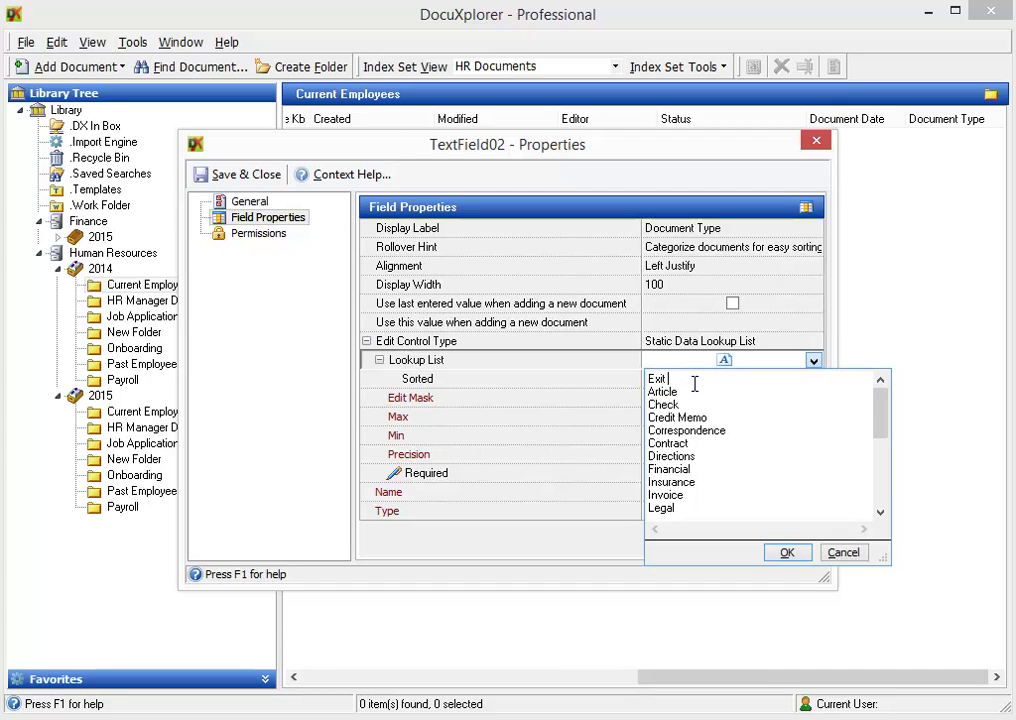
{"action": "type", "text": "view"}
{"action": "left_click", "coordinate": [789, 553]}
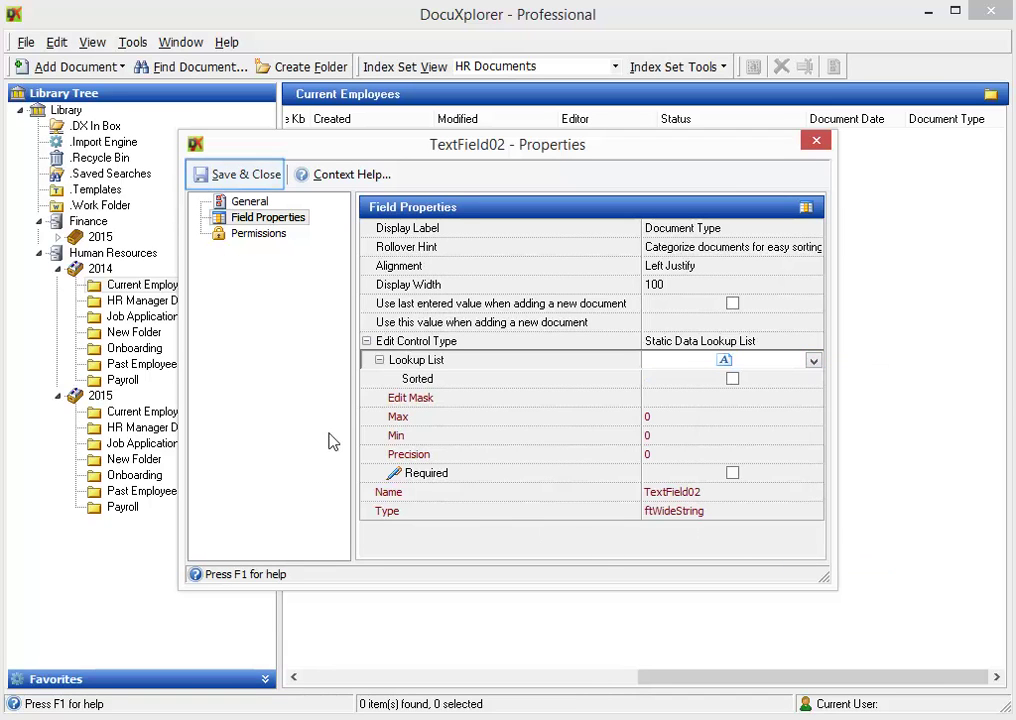
Step: Save and close the Document Type field's properties
{"action": "left_click", "coordinate": [220, 185]}
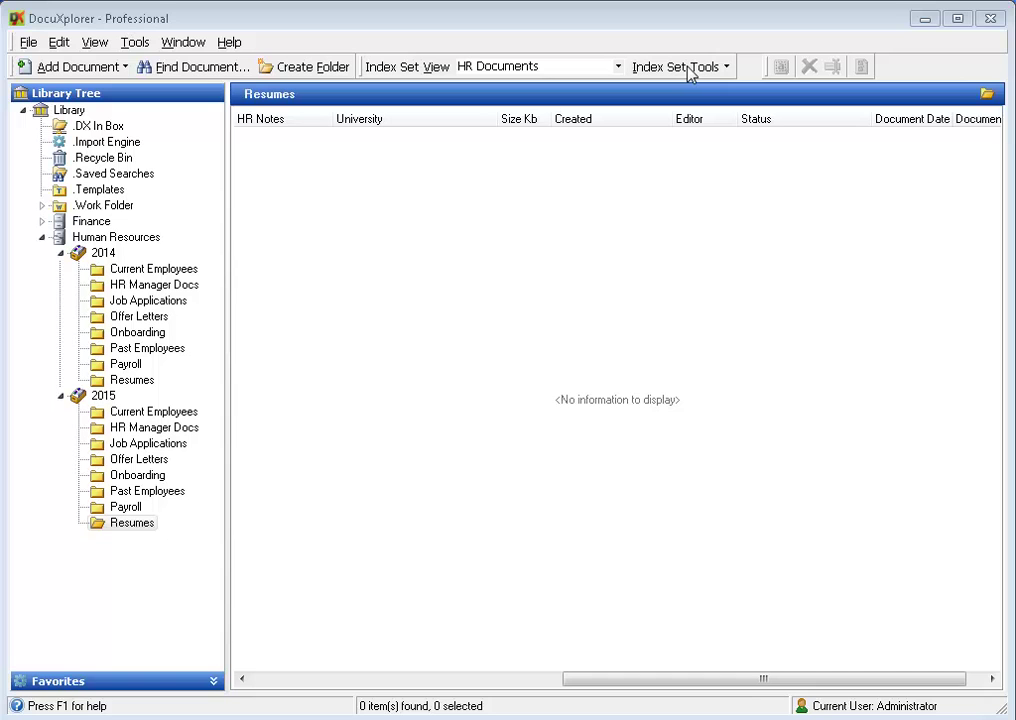
Step: Make Document Number a key field of the HR Documents index set, save it and close the Index Set Manager
{"action": "left_click", "coordinate": [687, 70]}
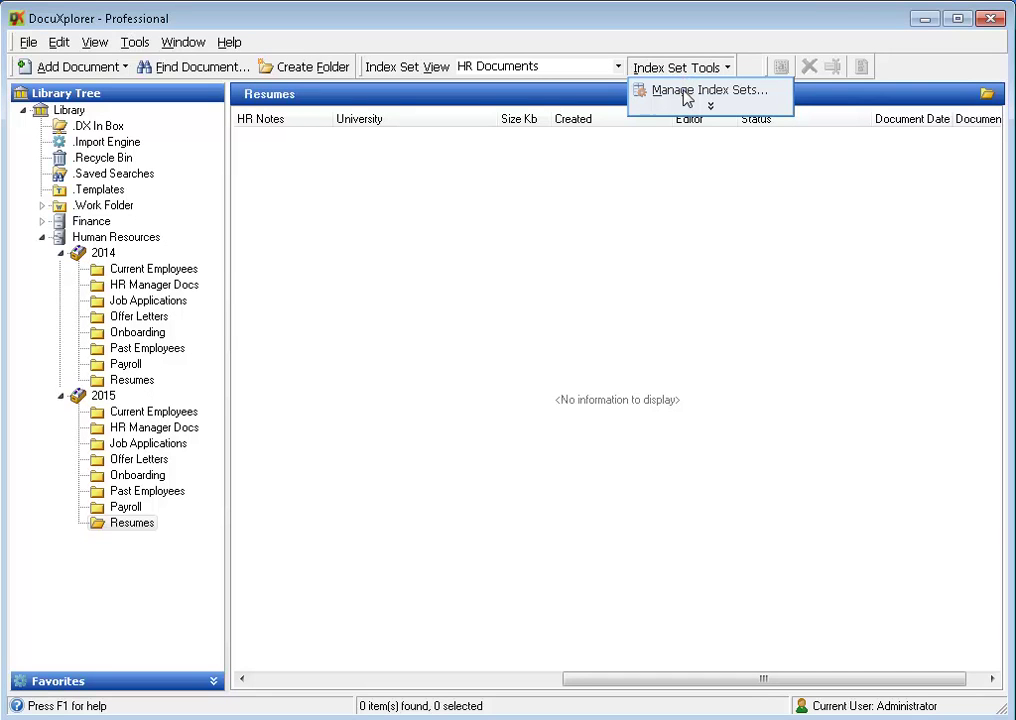
{"action": "left_click", "coordinate": [686, 94]}
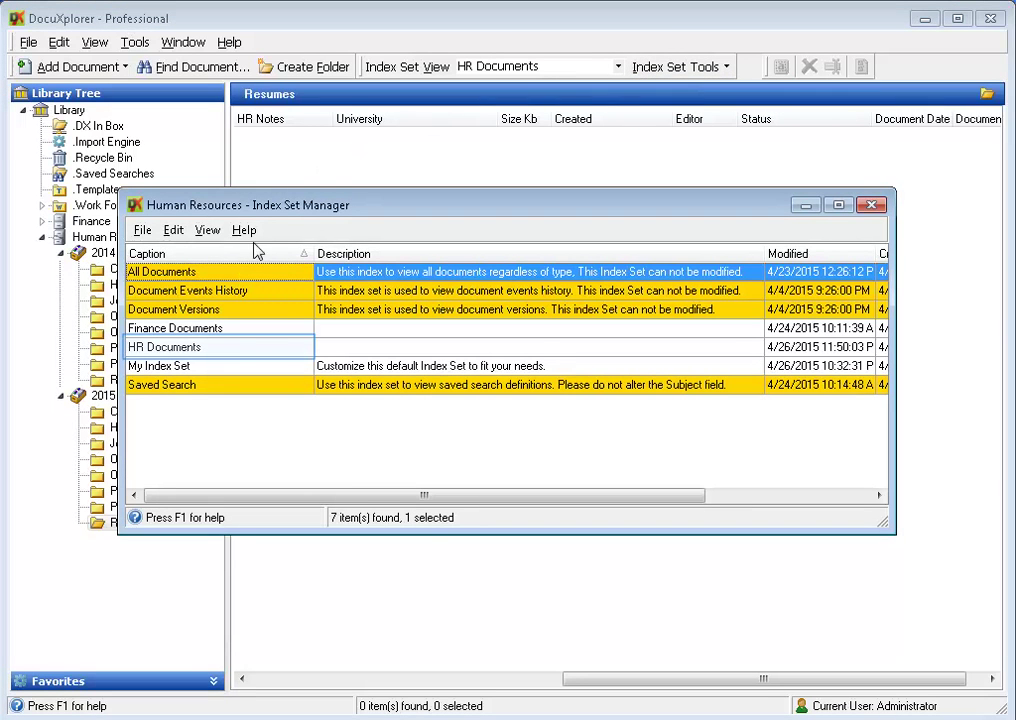
{"action": "right_click", "coordinate": [234, 349]}
{"action": "left_click", "coordinate": [316, 478]}
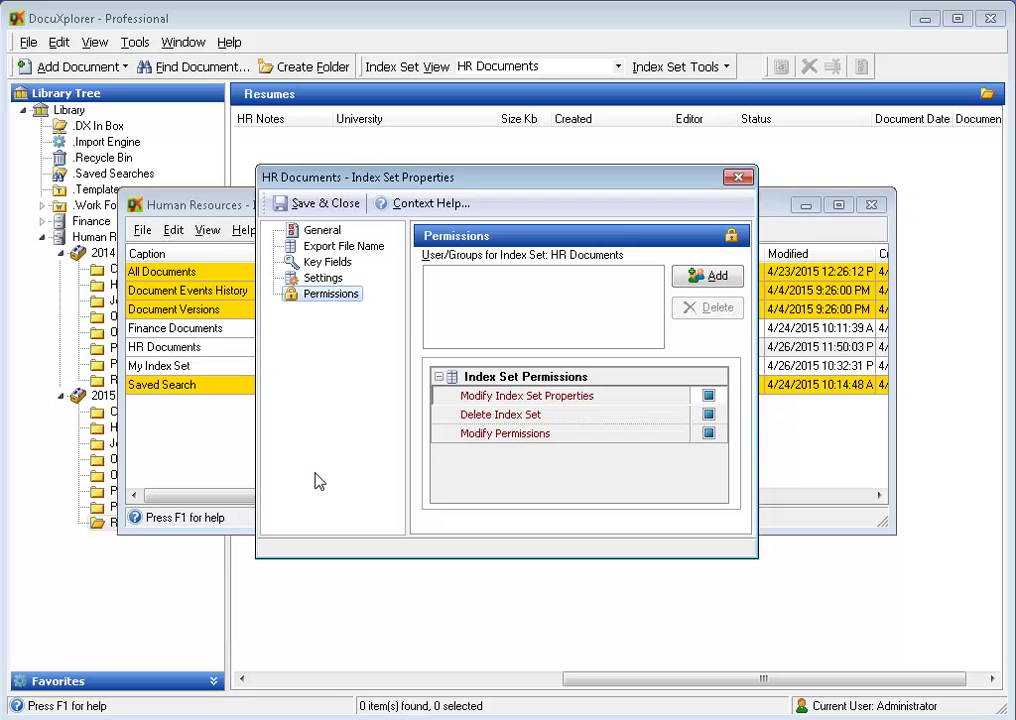
{"action": "left_click", "coordinate": [335, 268]}
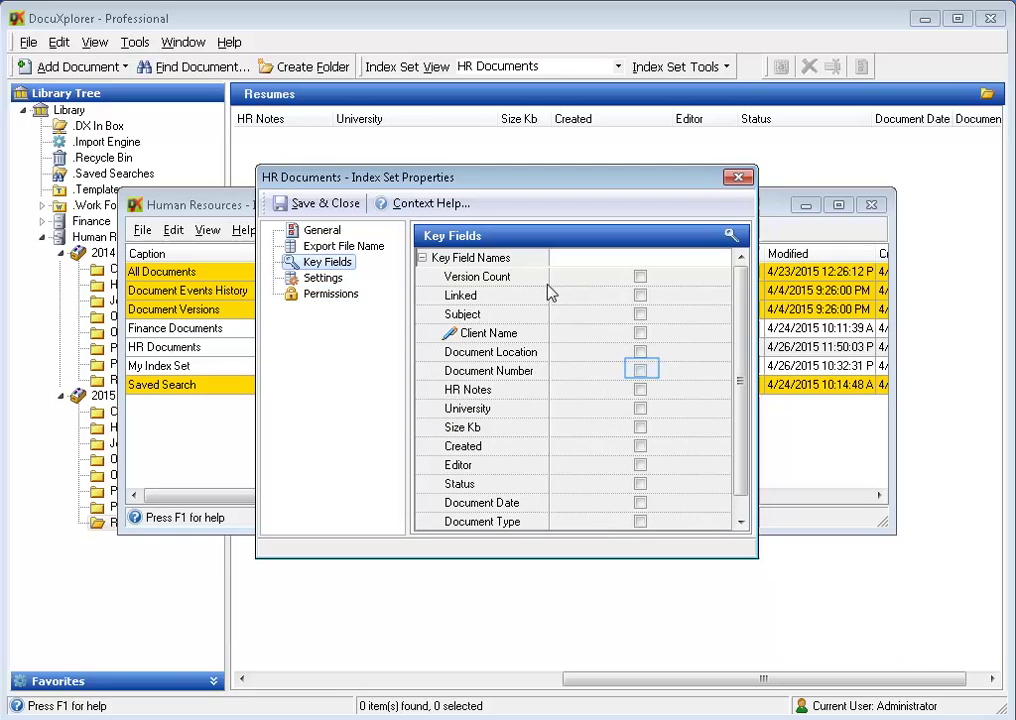
{"action": "left_click", "coordinate": [641, 371]}
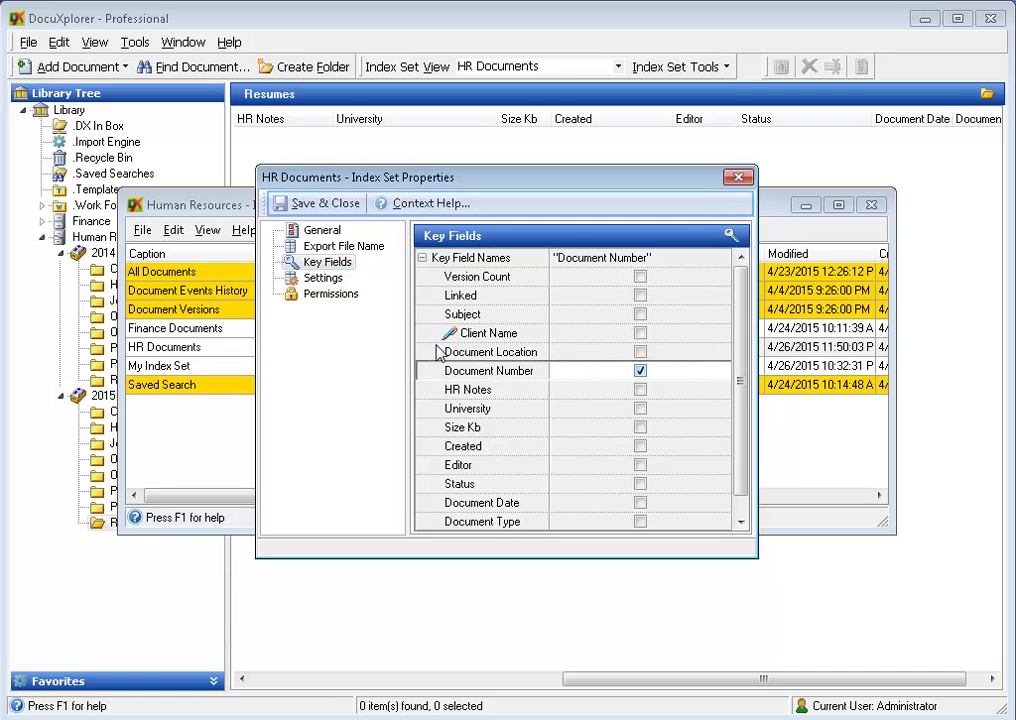
{"action": "left_click", "coordinate": [303, 203]}
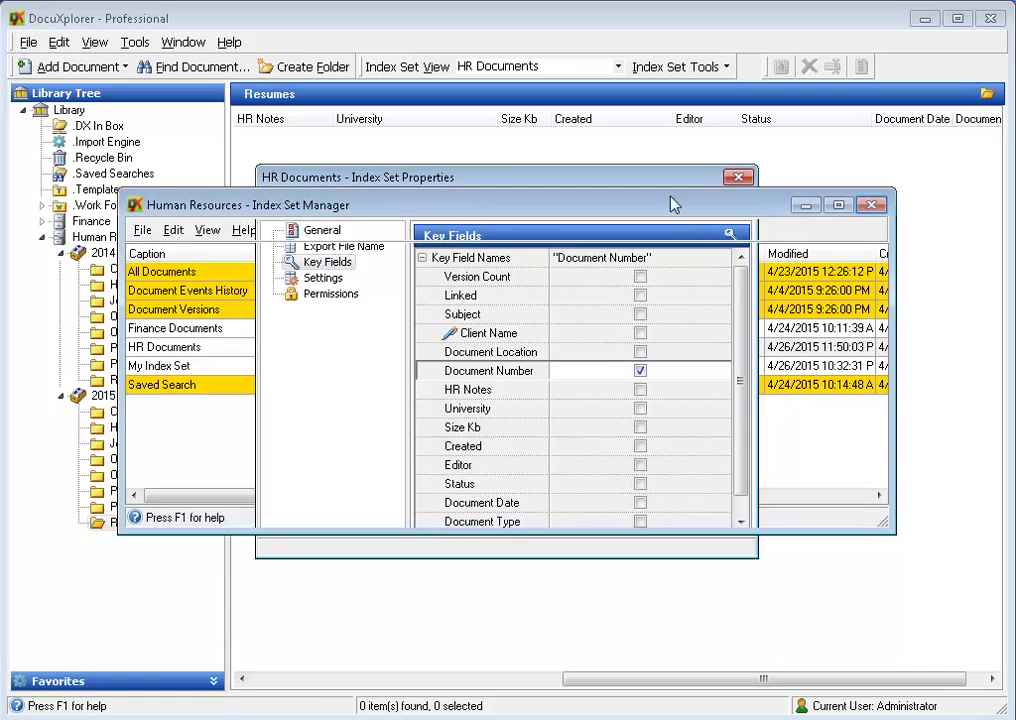
{"action": "left_click", "coordinate": [873, 206]}
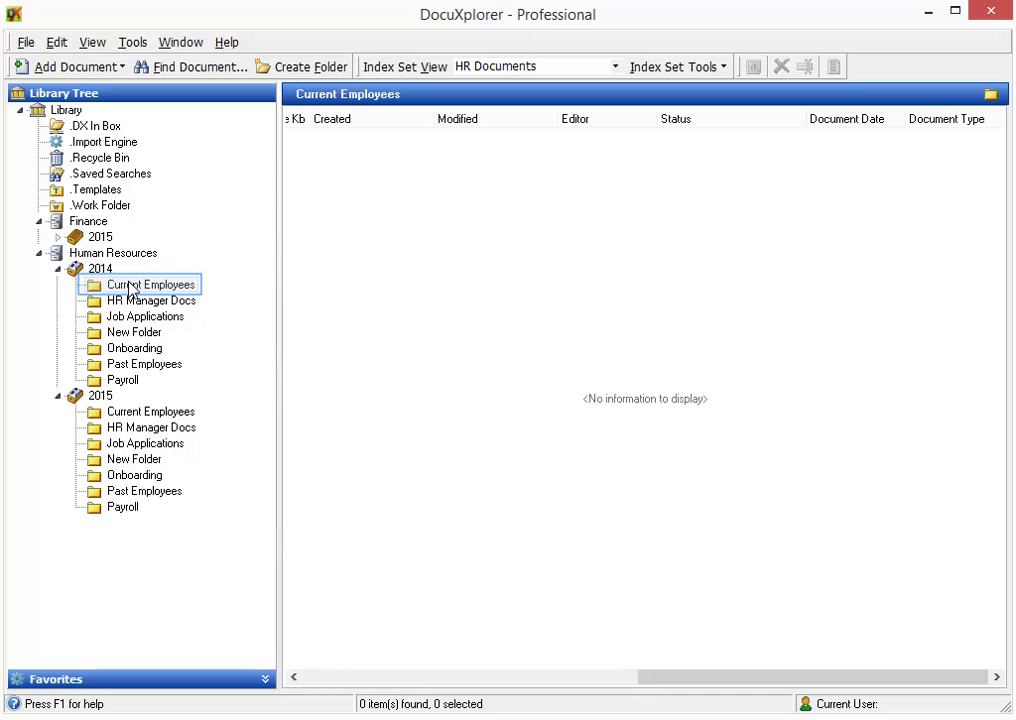
Step: Check the default index set for new folders on the 2014 drawer's Current Employees, HR Manager Docs and Job Applications folders
{"action": "right_click", "coordinate": [130, 287]}
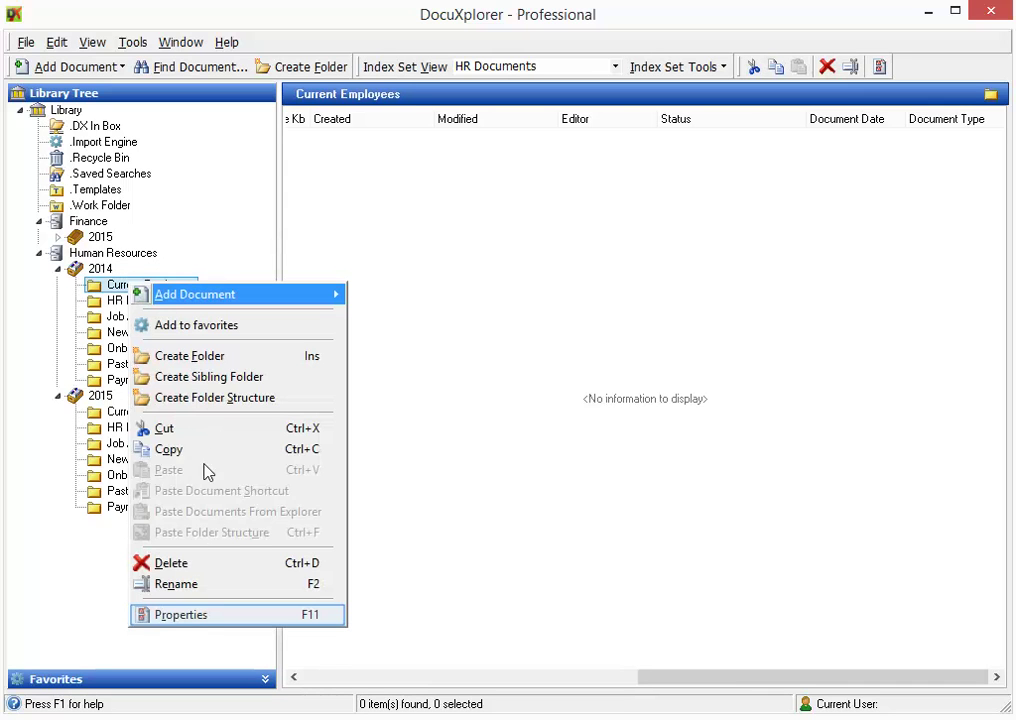
{"action": "left_click", "coordinate": [182, 615]}
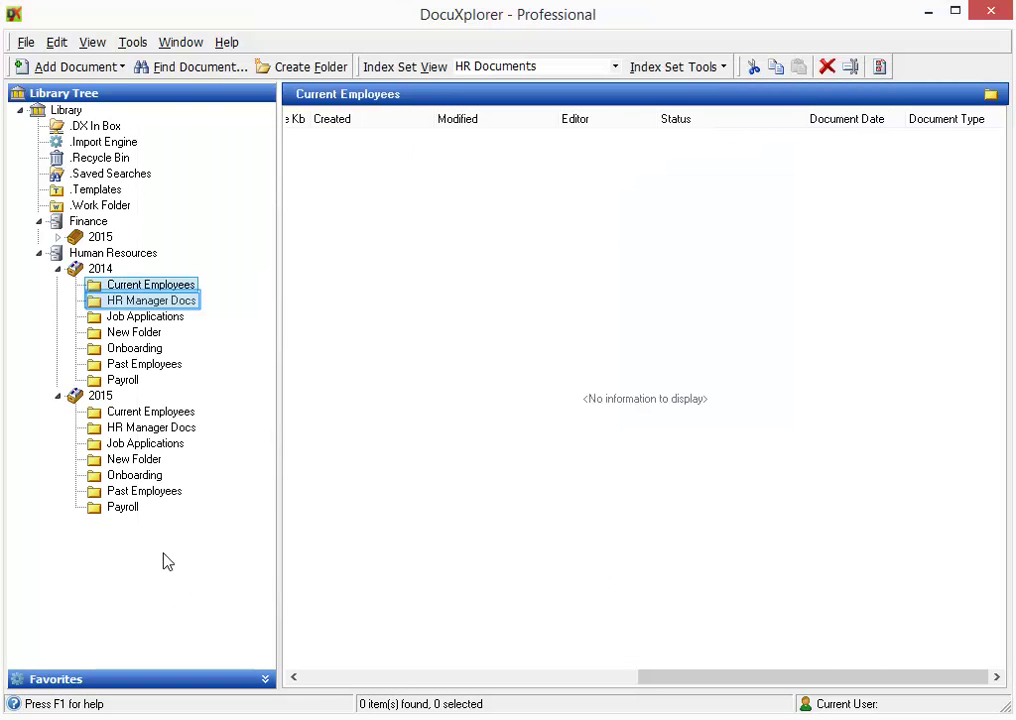
{"action": "right_click", "coordinate": [145, 304]}
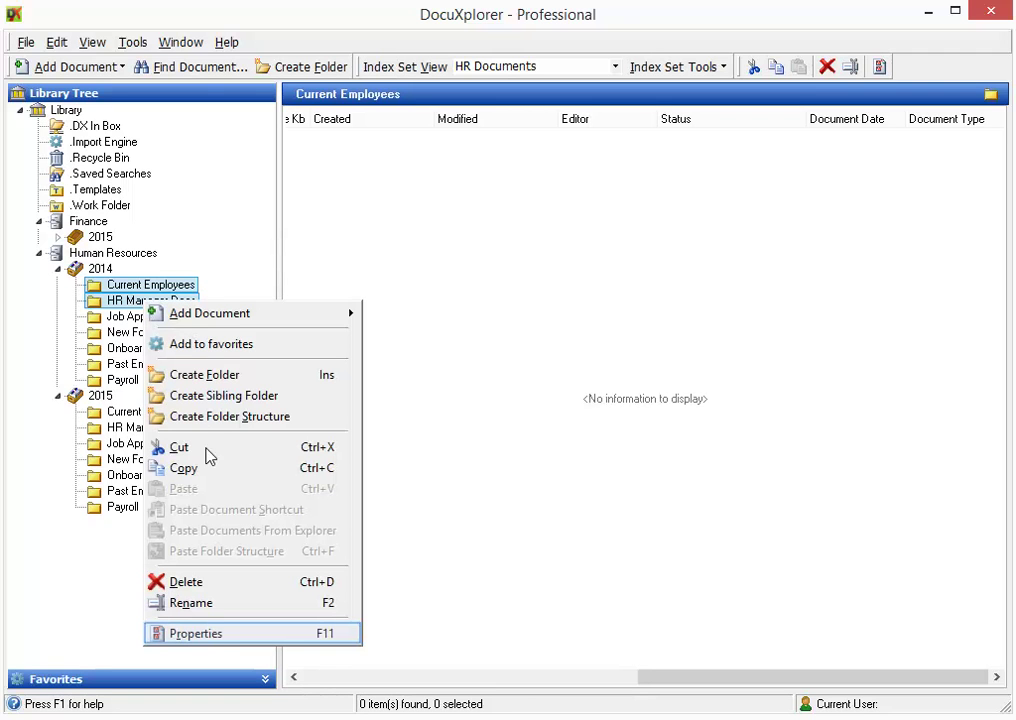
{"action": "left_click", "coordinate": [215, 634]}
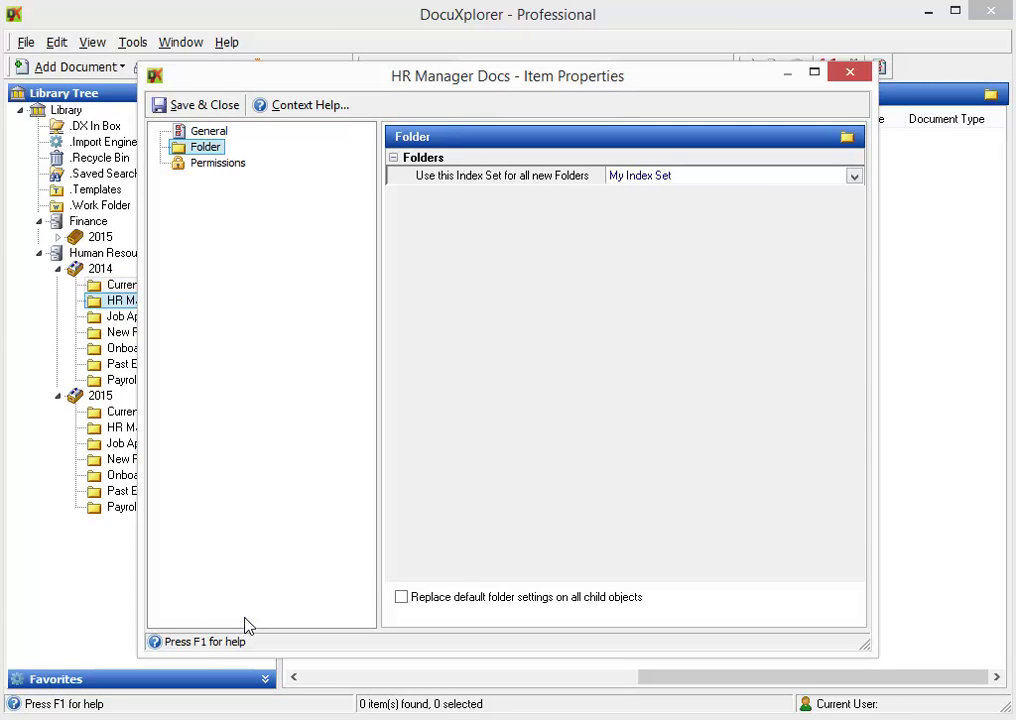
{"action": "left_click", "coordinate": [858, 76]}
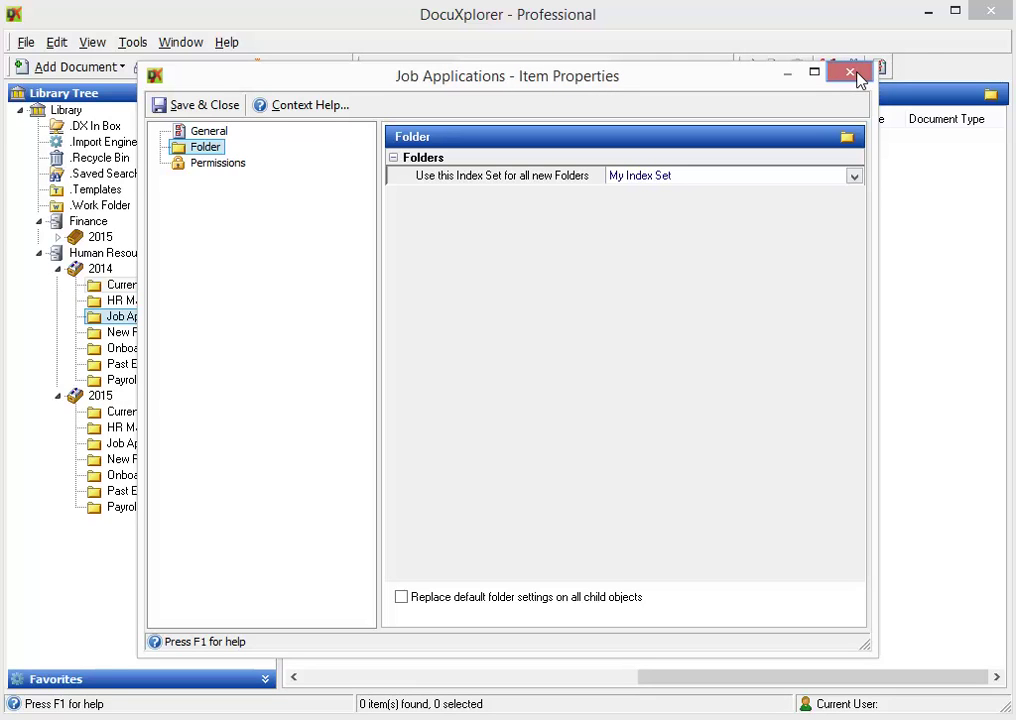
{"action": "left_click", "coordinate": [858, 76]}
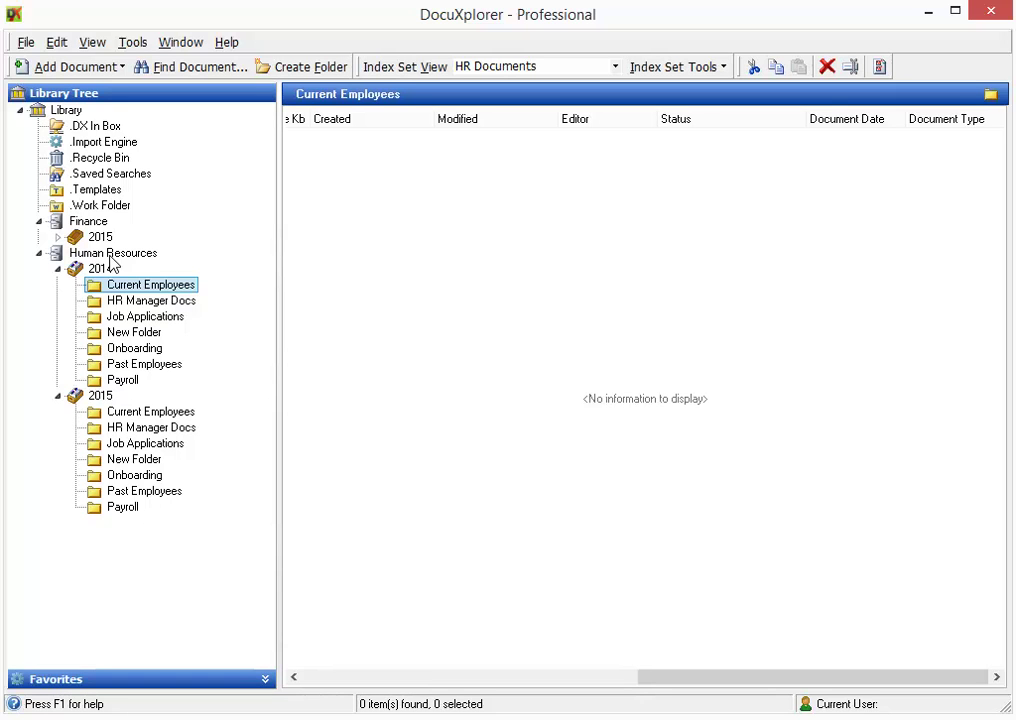
Step: Set HR Documents as the Human Resources cabinet's index set for all new folders, replace the settings on all child objects, and save
{"action": "right_click", "coordinate": [110, 258]}
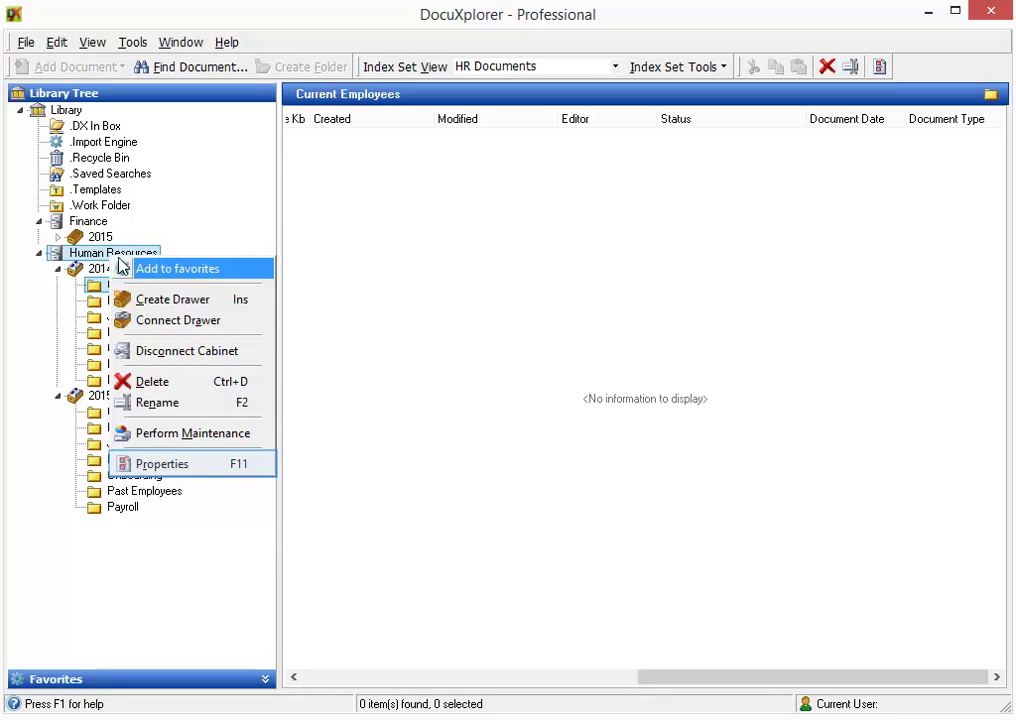
{"action": "left_click", "coordinate": [157, 465]}
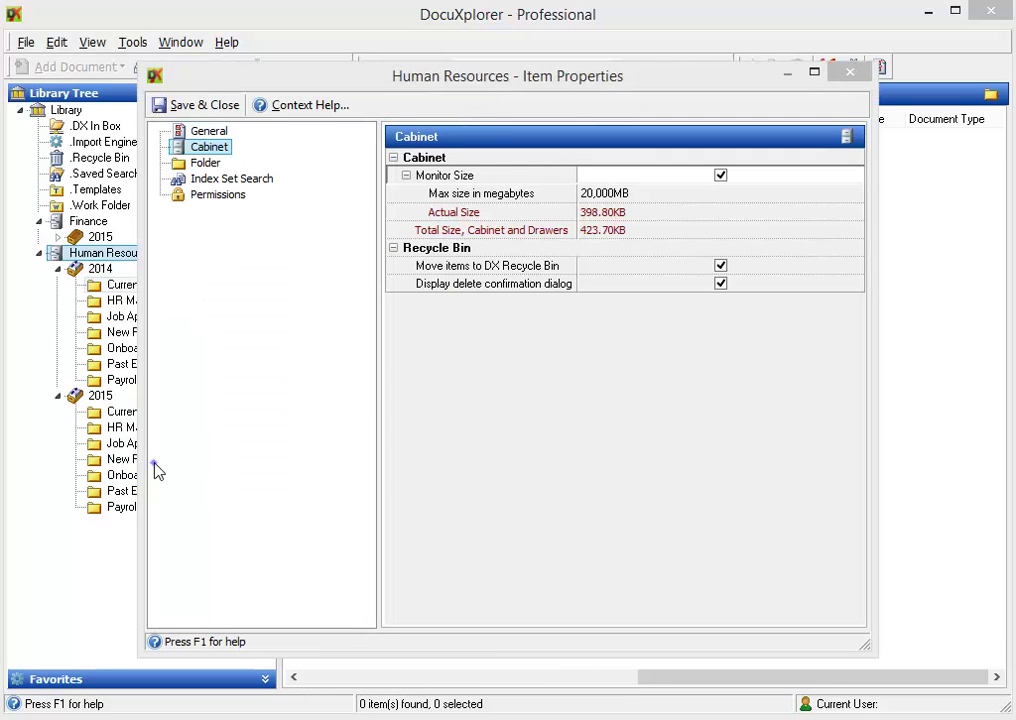
{"action": "key", "text": "Down"}
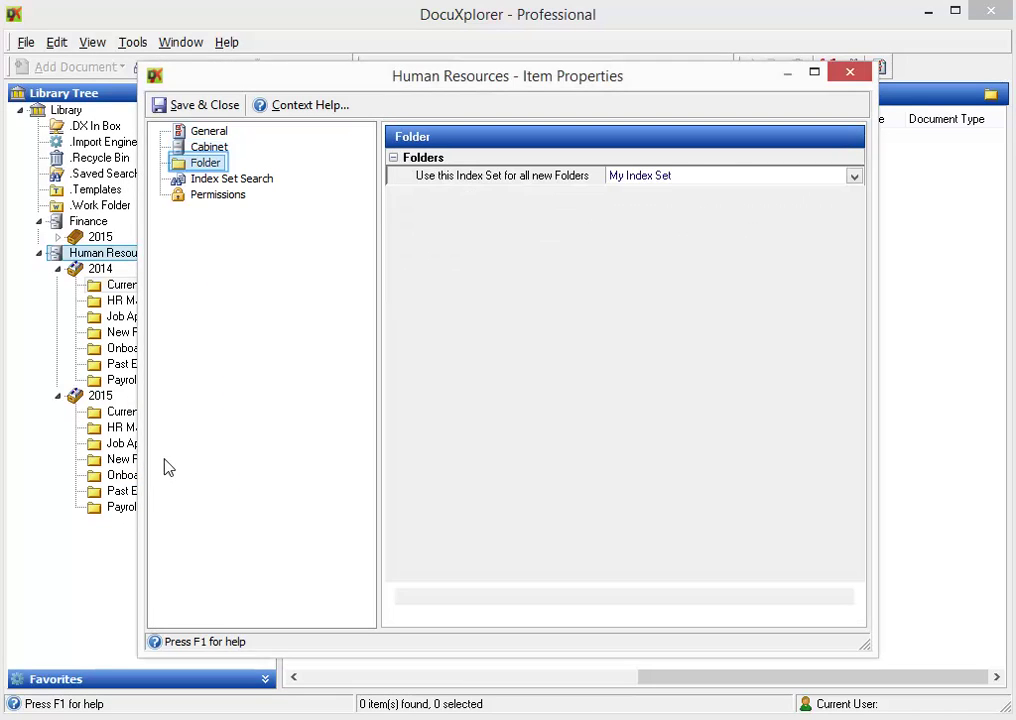
{"action": "left_click", "coordinate": [855, 178]}
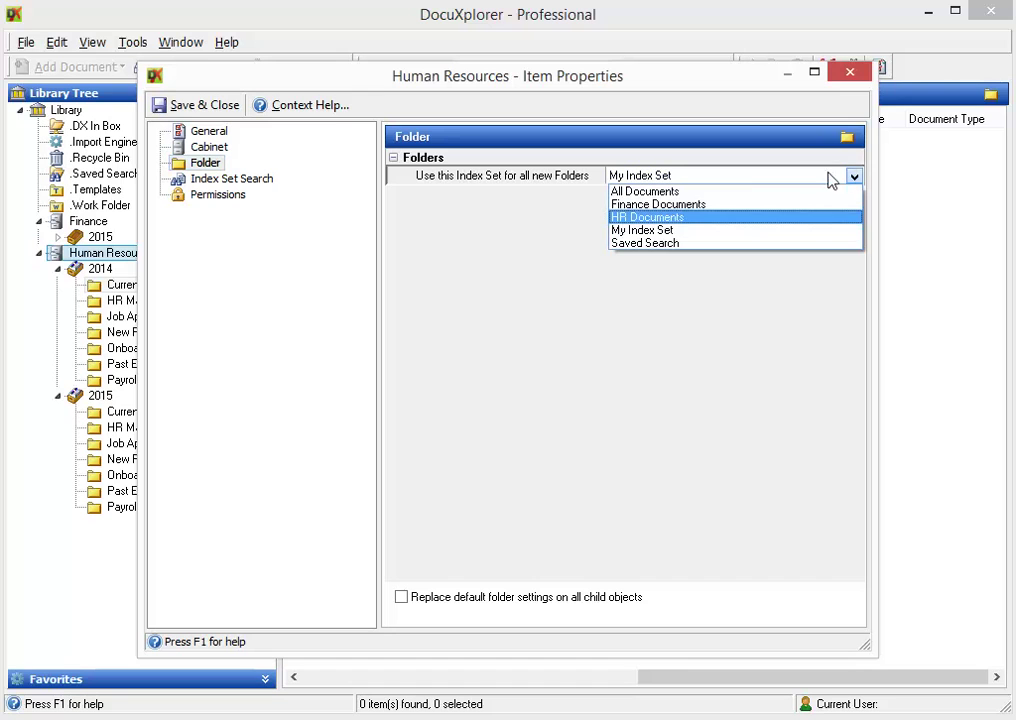
{"action": "left_click", "coordinate": [740, 222]}
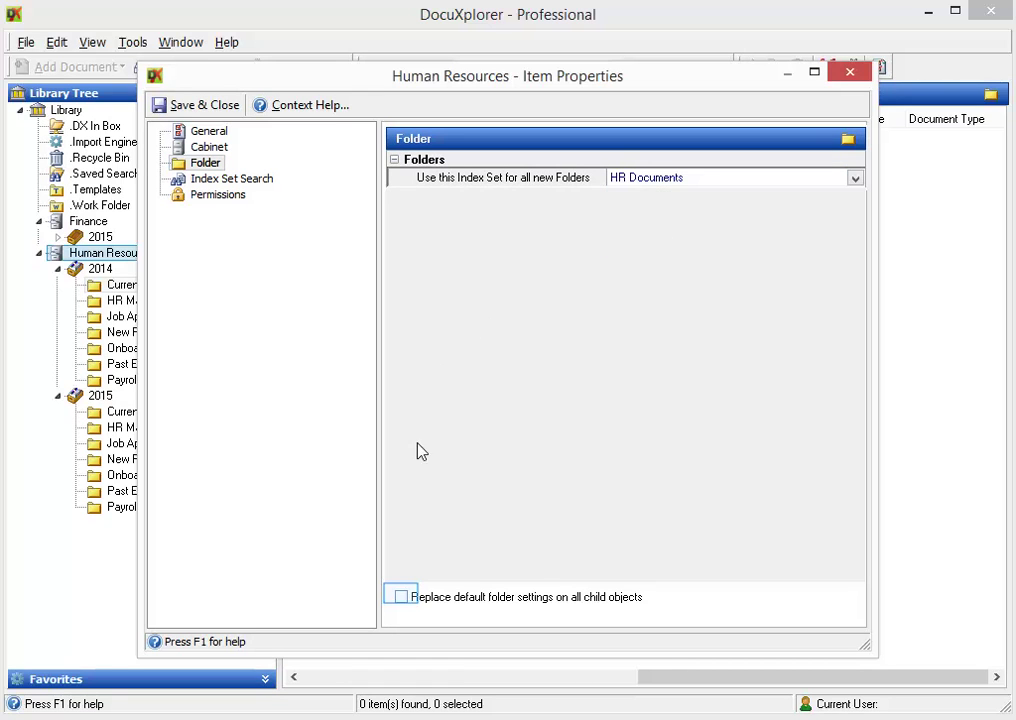
{"action": "left_click", "coordinate": [401, 597]}
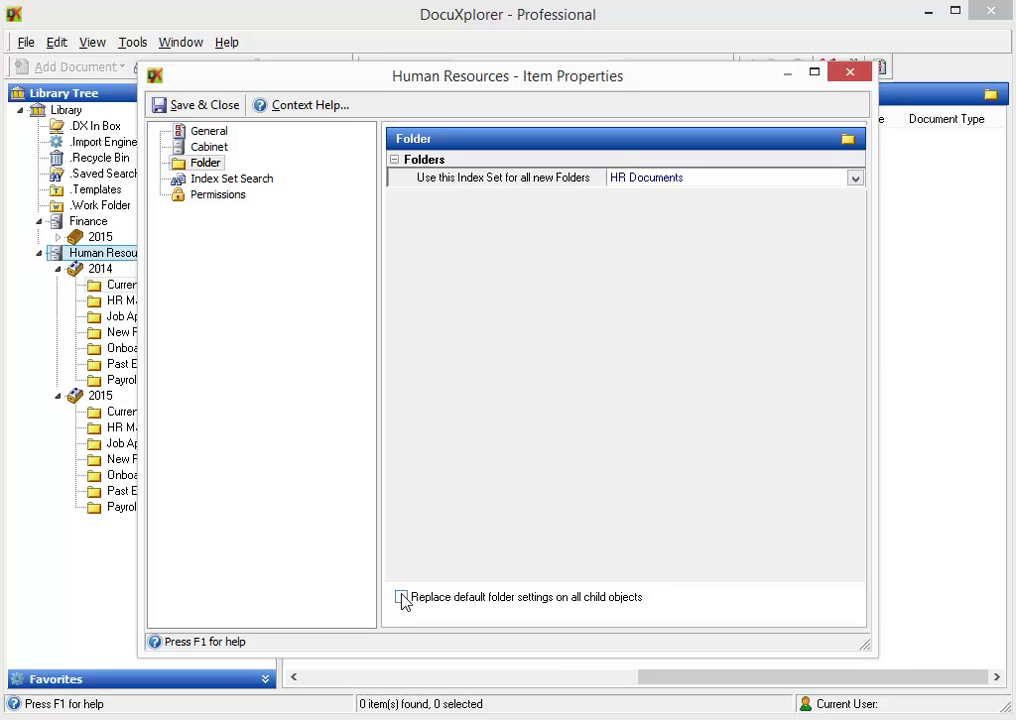
{"action": "left_click", "coordinate": [401, 597]}
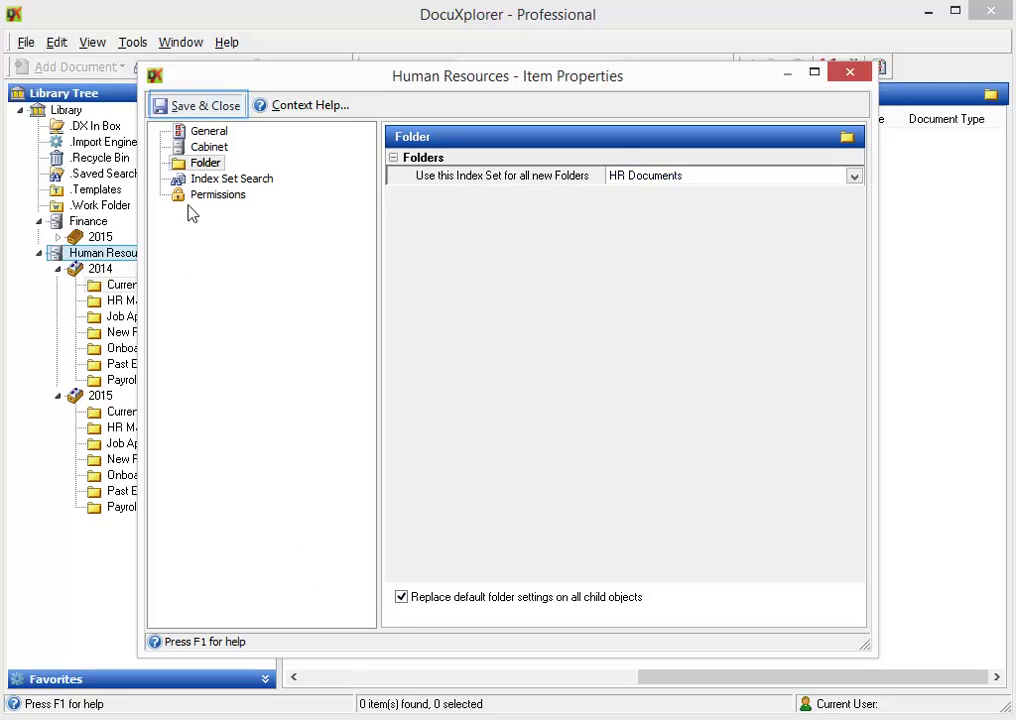
{"action": "left_click", "coordinate": [186, 106]}
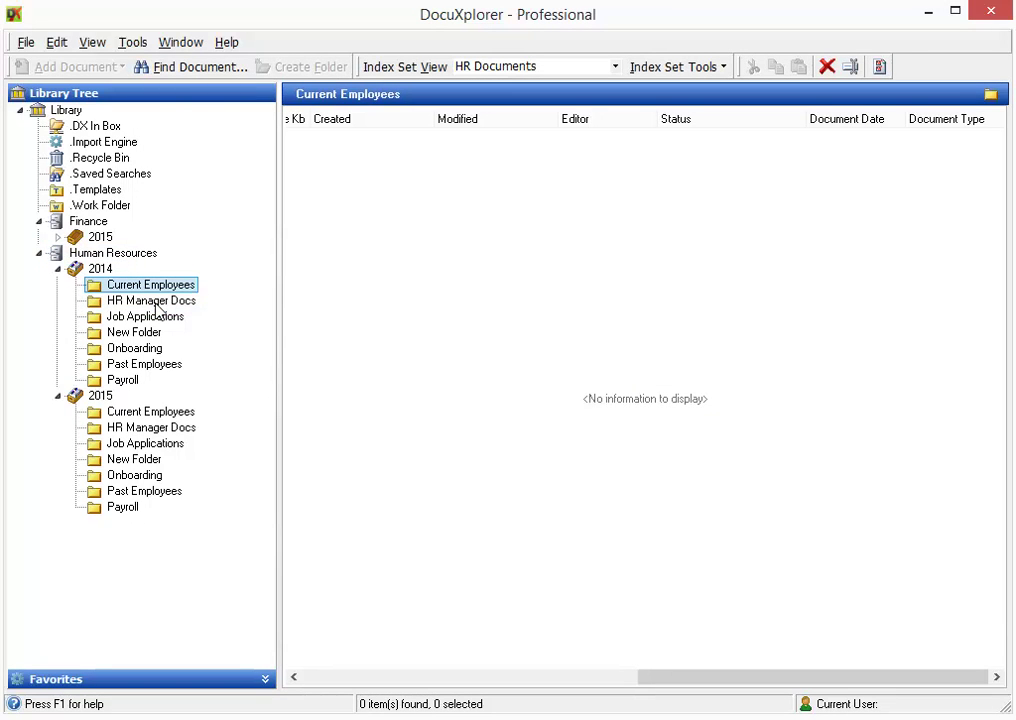
Step: Open the properties of the 2014 HR Manager Docs folder to verify its default index set
{"action": "right_click", "coordinate": [157, 308]}
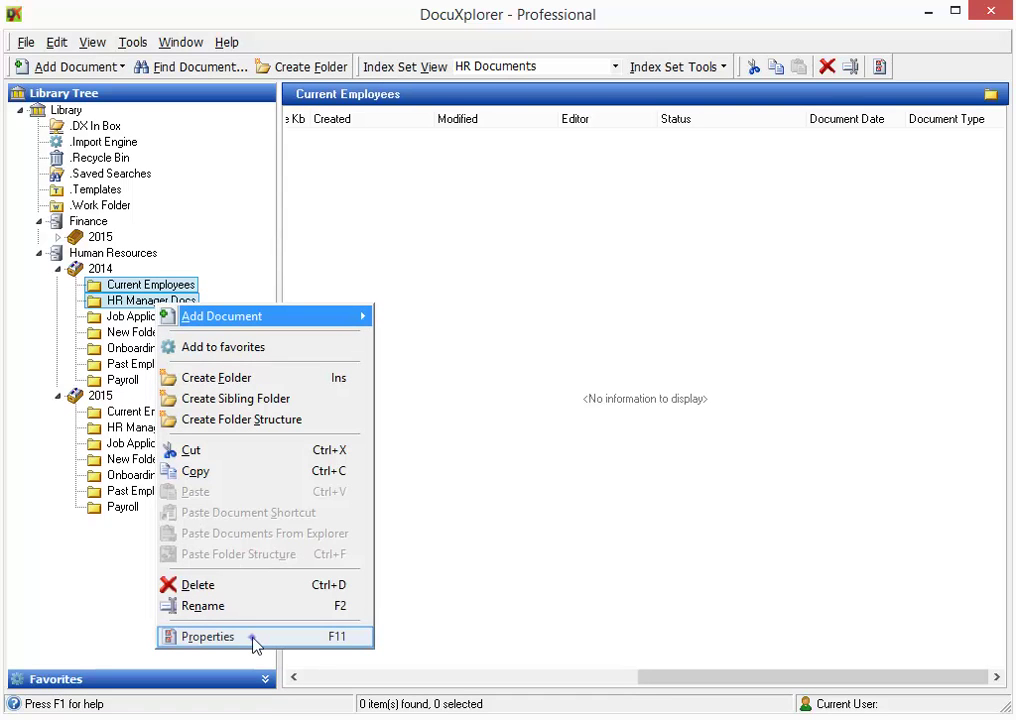
{"action": "left_click", "coordinate": [256, 645]}
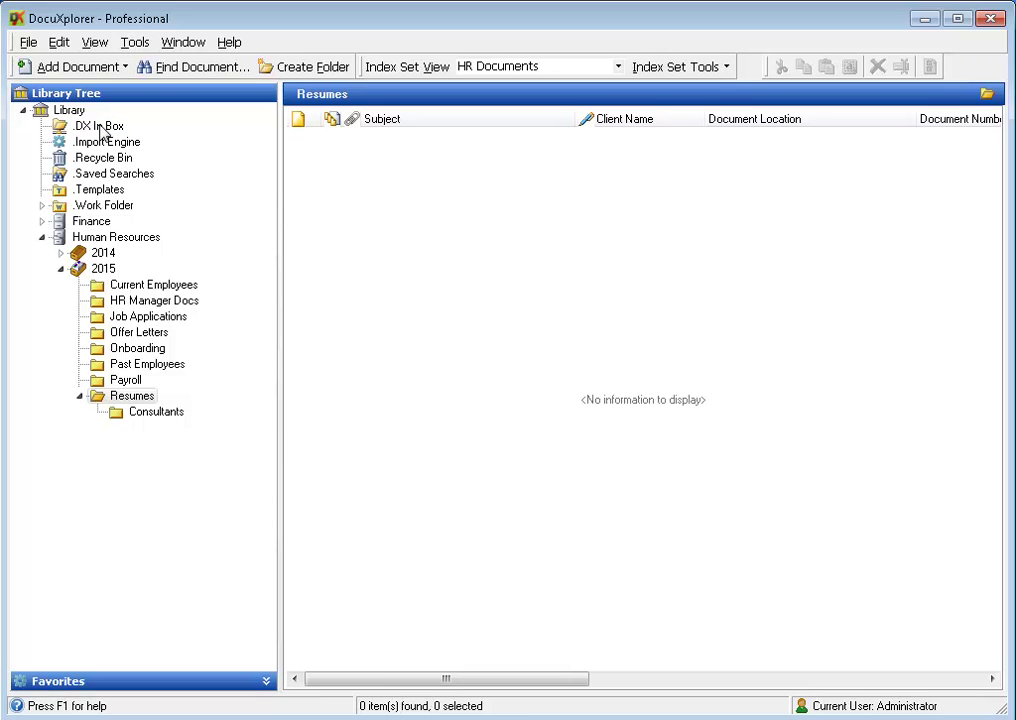
Step: Add the first resume image from the .DX In Box to the 2015 Resumes folder in Human Resources
{"action": "left_click", "coordinate": [100, 127]}
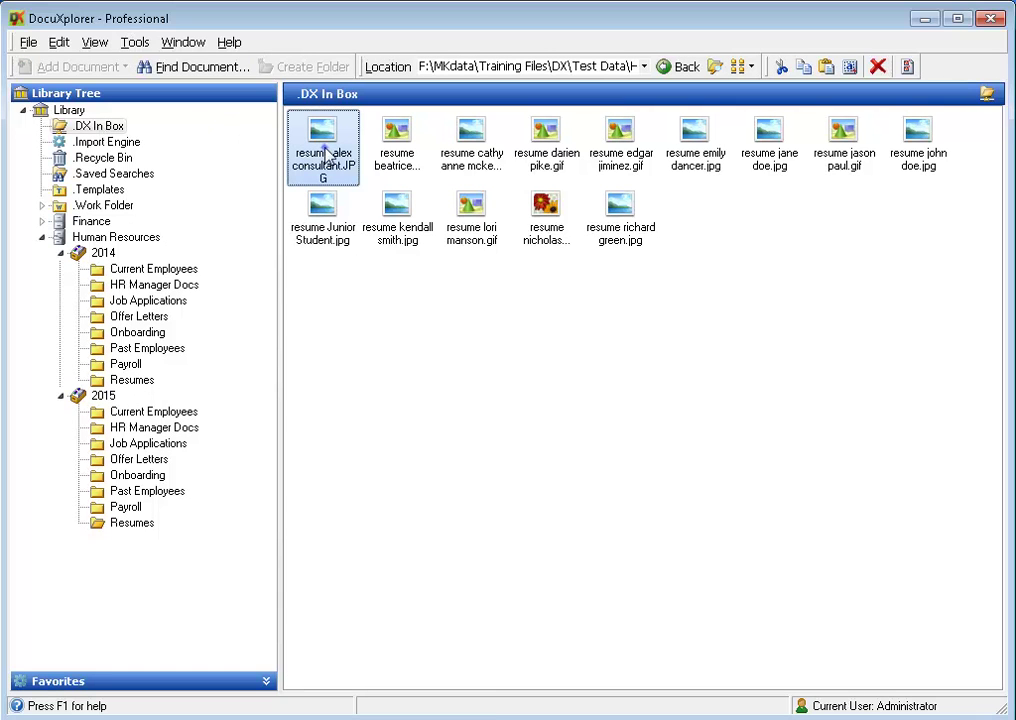
{"action": "left_click_drag", "start_coordinate": [327, 152], "coordinate": [136, 528]}
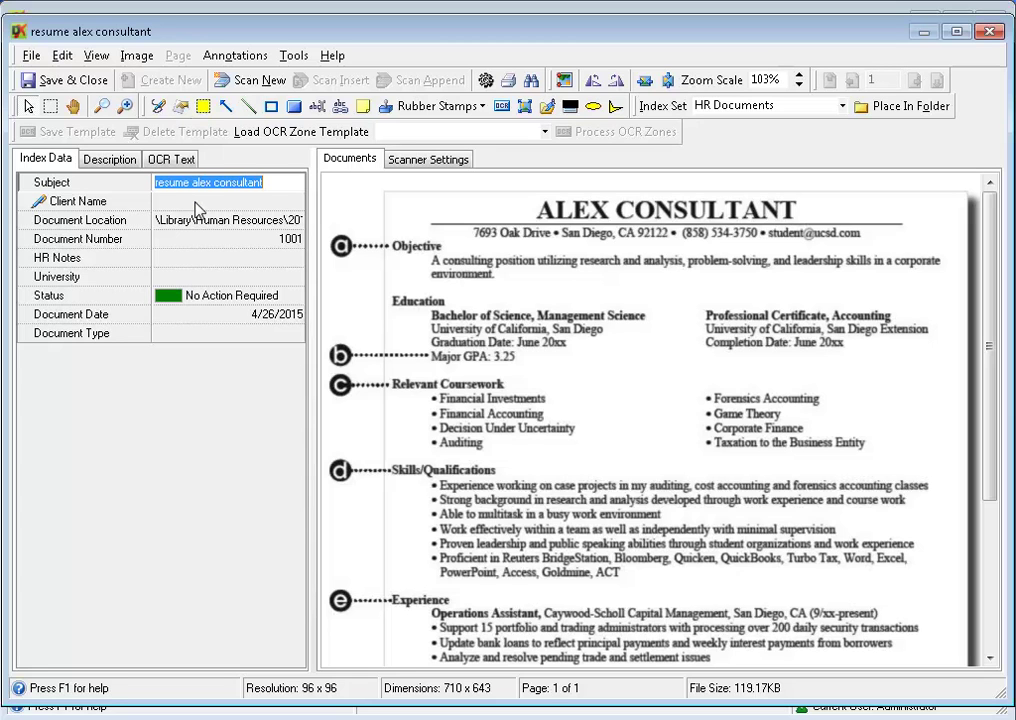
Step: Fill in the resume document's Client Name with the candidate's full name, keeping the automatic Document Location
{"action": "left_click", "coordinate": [196, 202]}
{"action": "type", "text": "Alex Consultant"}
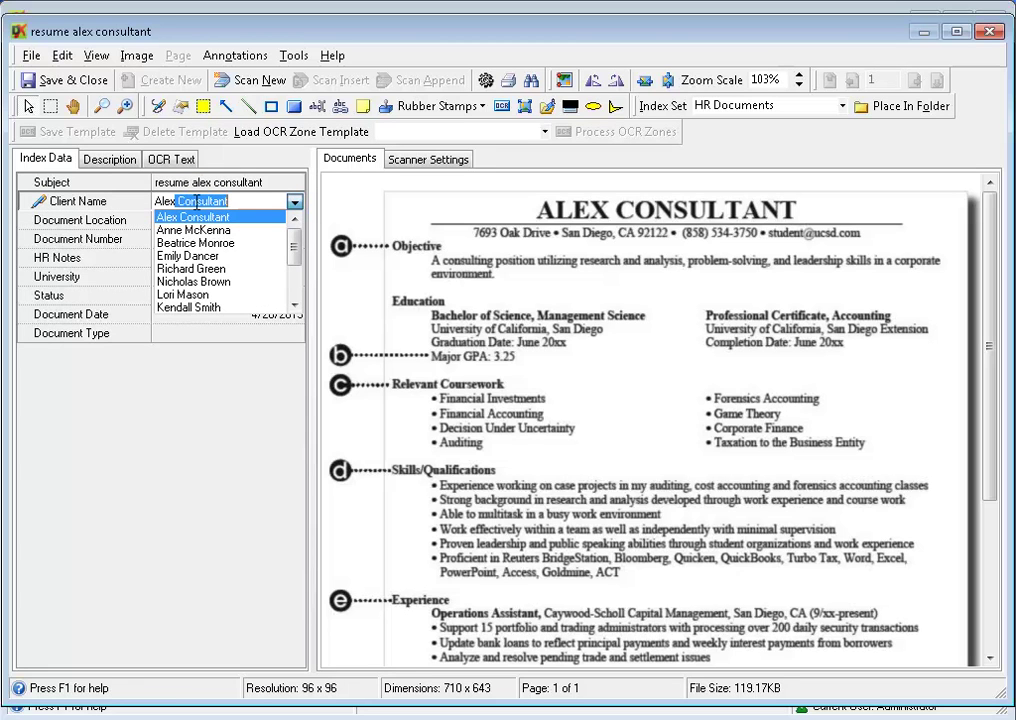
{"action": "key", "text": "Tab"}
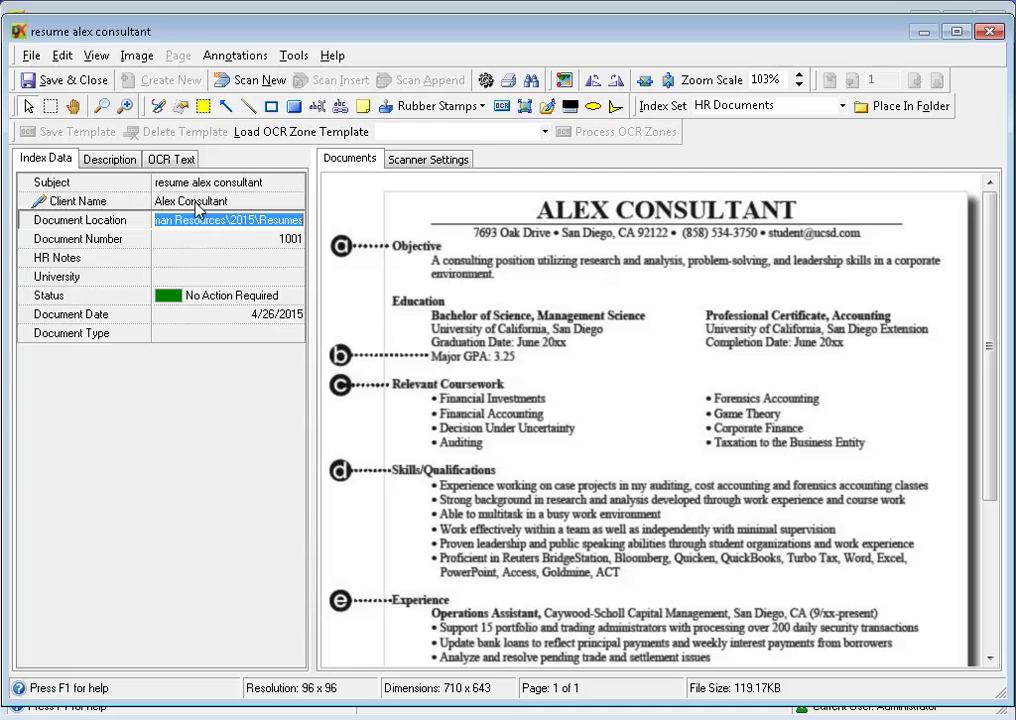
{"action": "key", "text": "Tab"}
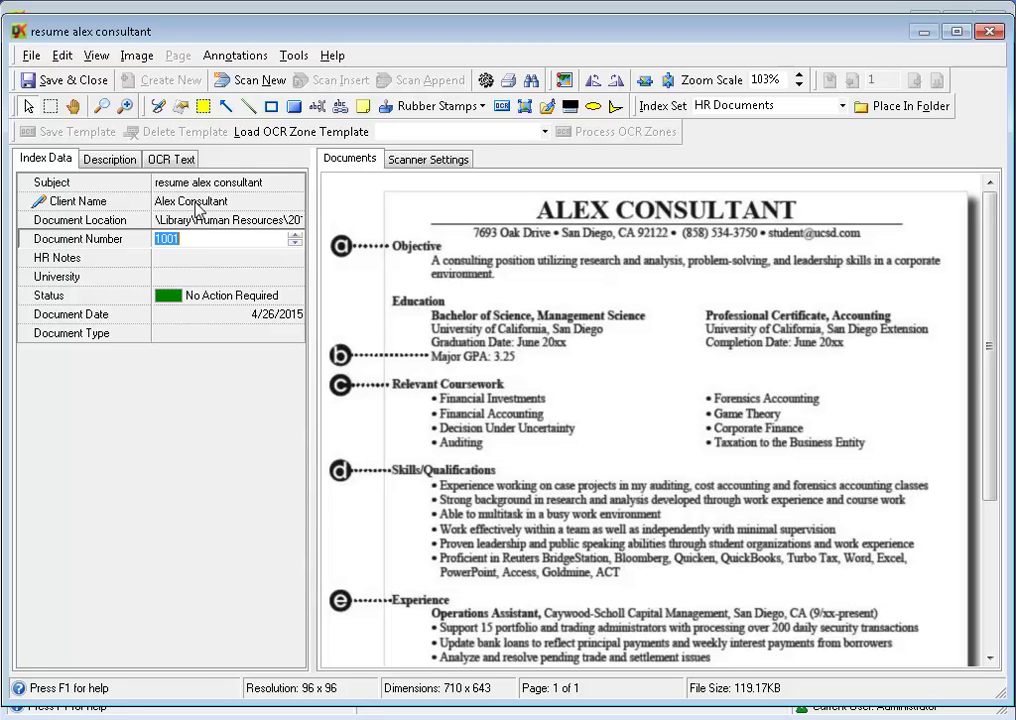
Step: Set the resume's HR Notes to Offer accepted and University to University of California, San Diego, keeping the default Status
{"action": "key", "text": "Tab"}
{"action": "type", "text": "Offer accepted"}
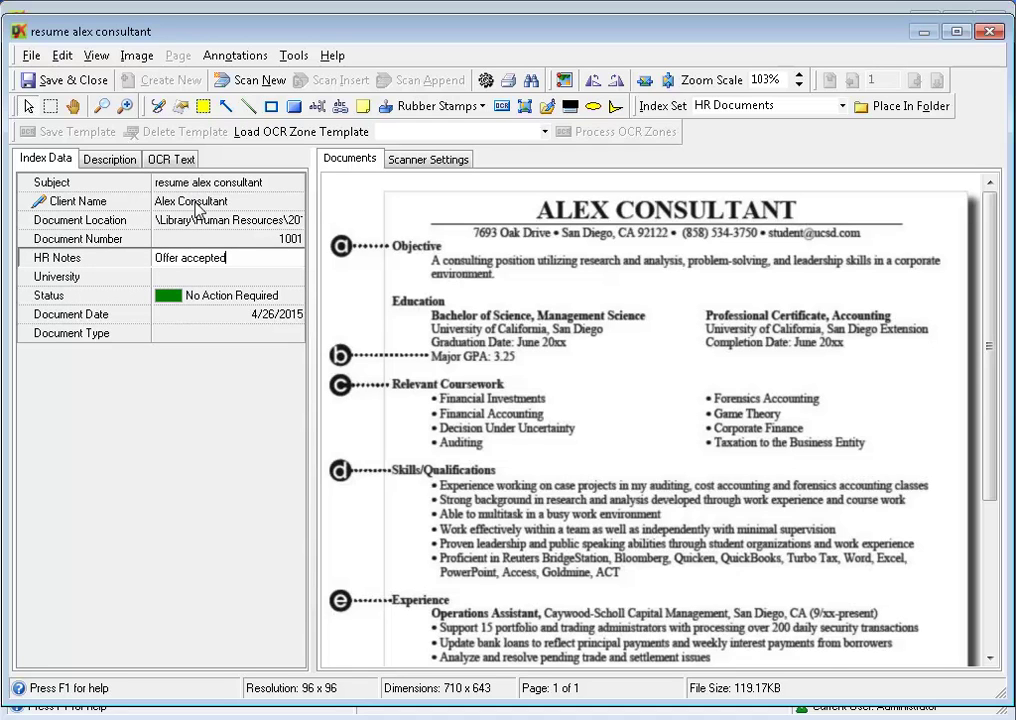
{"action": "key", "text": "Tab"}
{"action": "type", "text": "U"}
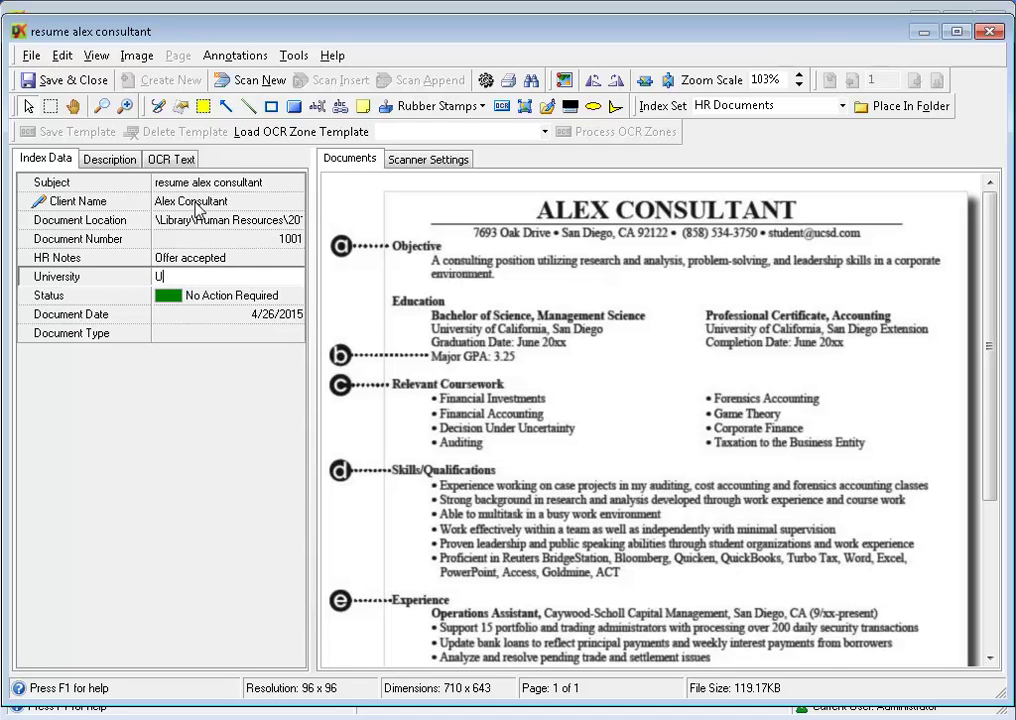
{"action": "type", "text": "niversity of California, Sa"}
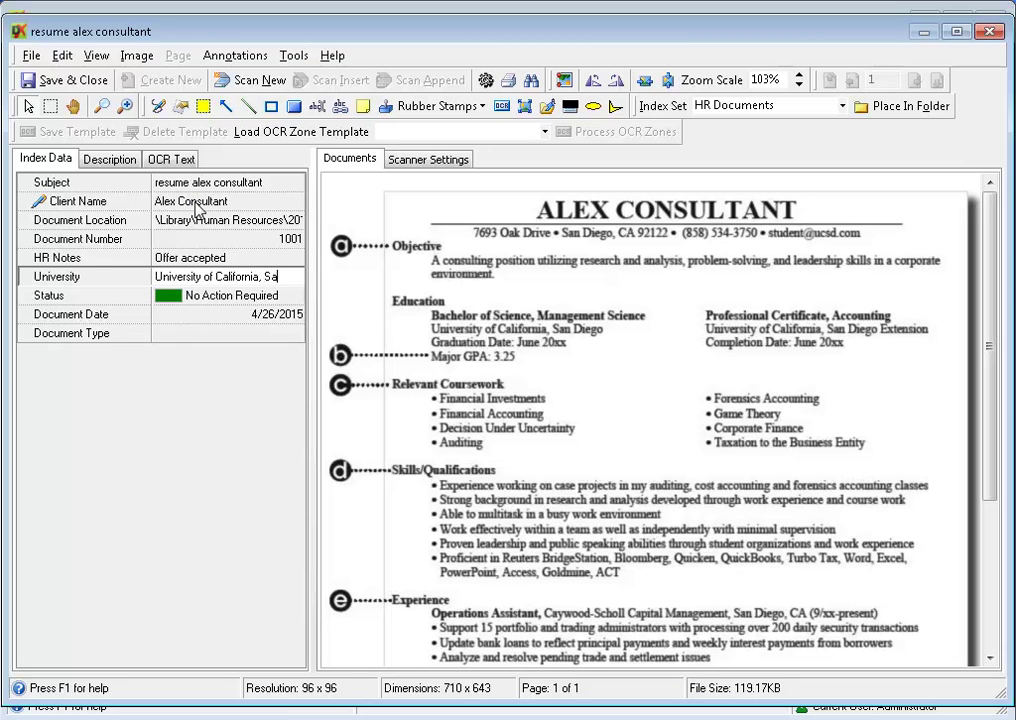
{"action": "type", "text": "n Diego"}
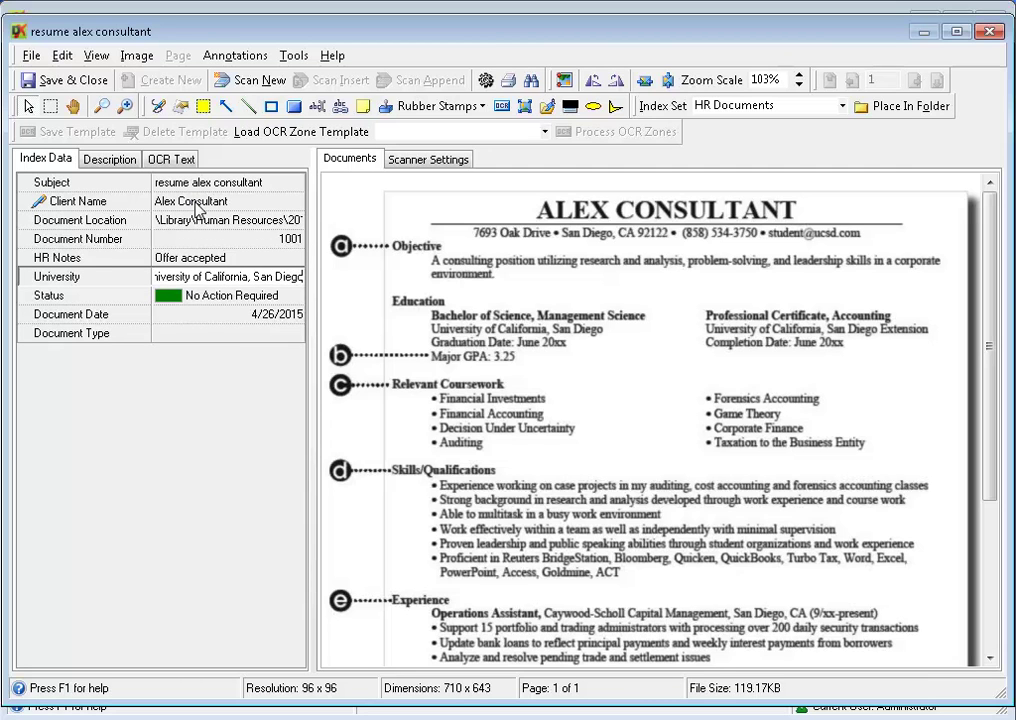
{"action": "key", "text": "Tab"}
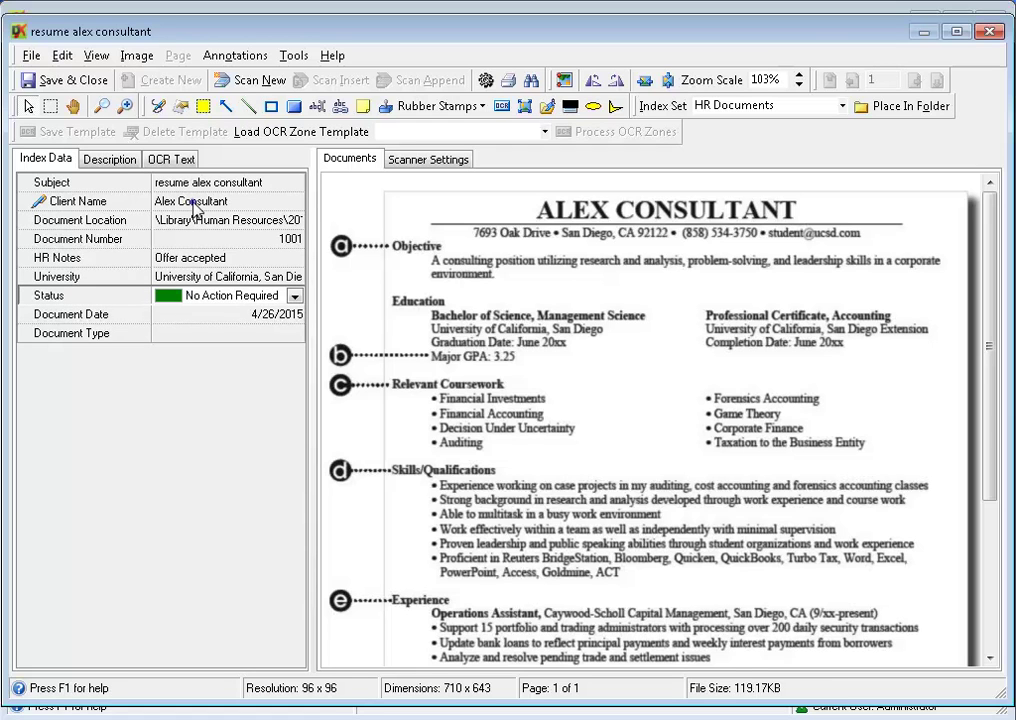
{"action": "key", "text": "Tab"}
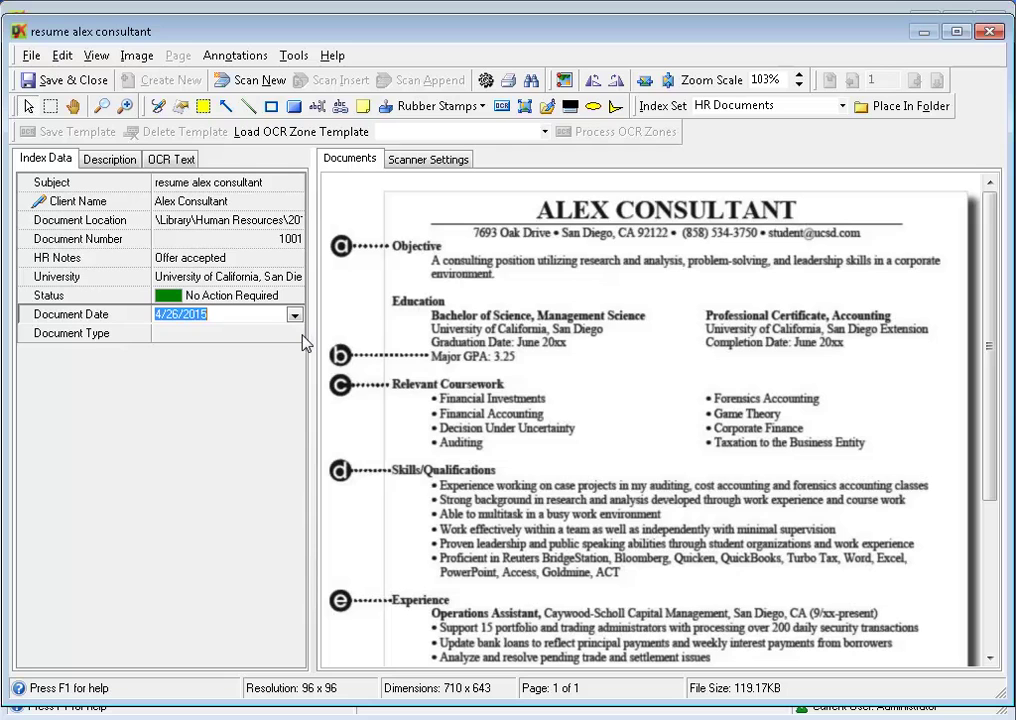
Step: Keep the default Document Date, set the resume's Document Type to Resume, save and close the document, and check its remaining index columns
{"action": "key", "text": "Tab"}
{"action": "type", "text": "Res"}
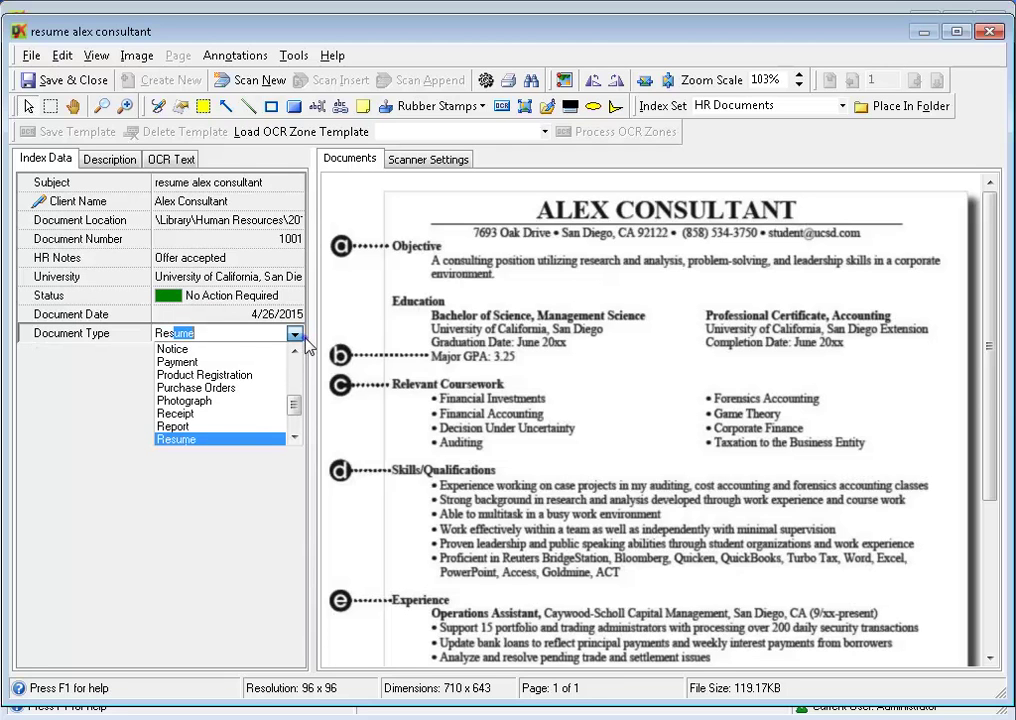
{"action": "key", "text": "Return"}
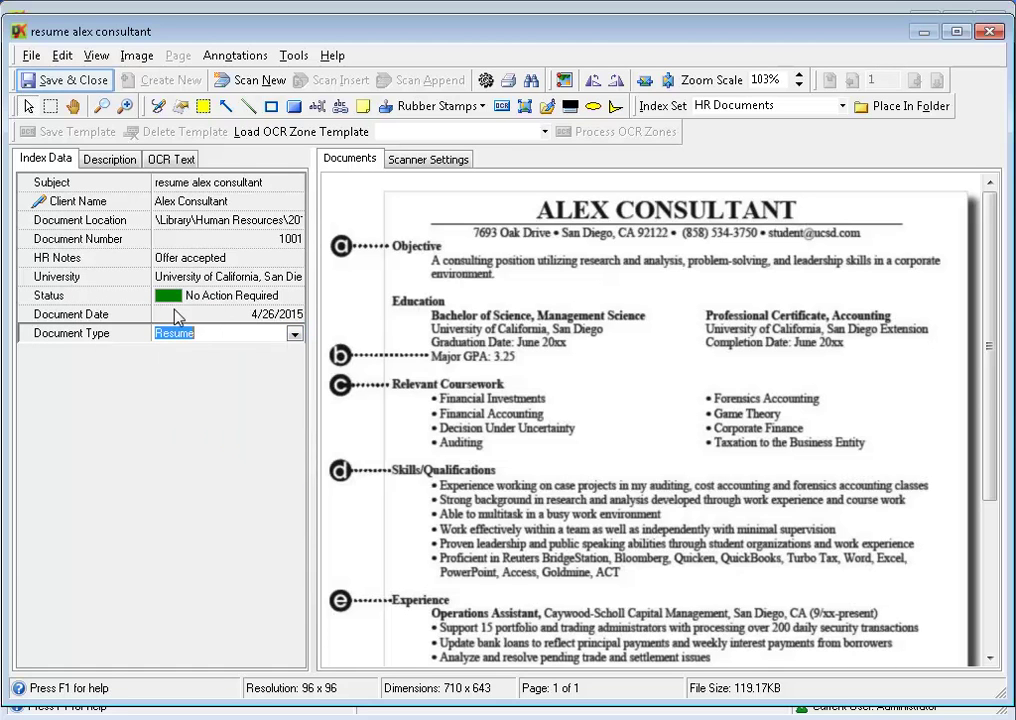
{"action": "left_click", "coordinate": [72, 84]}
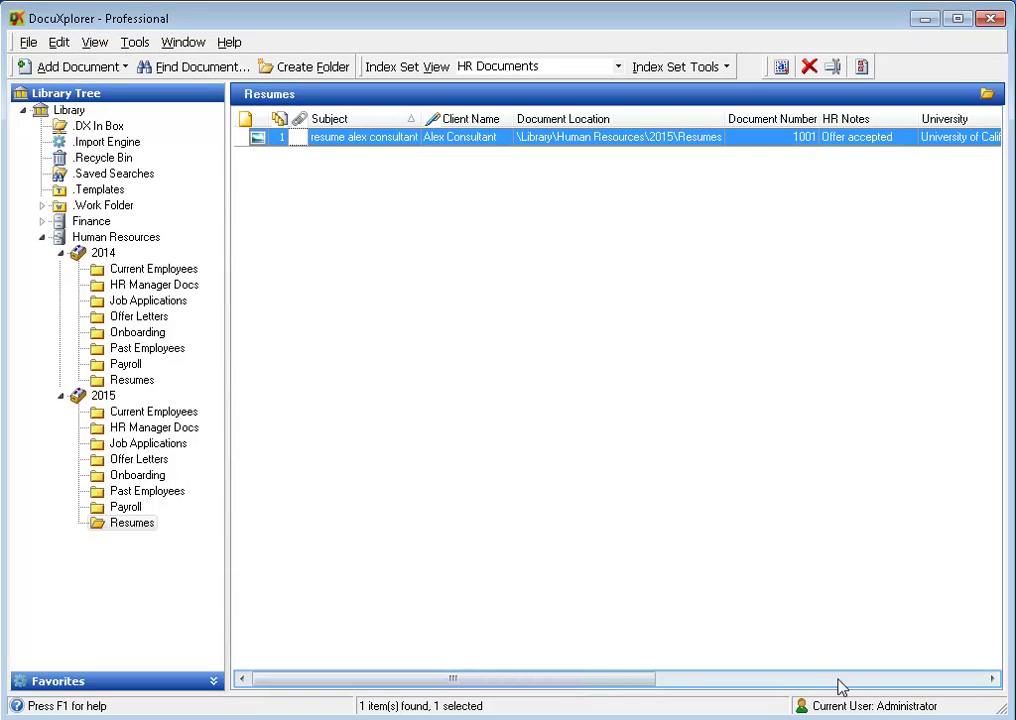
{"action": "left_click", "coordinate": [870, 682]}
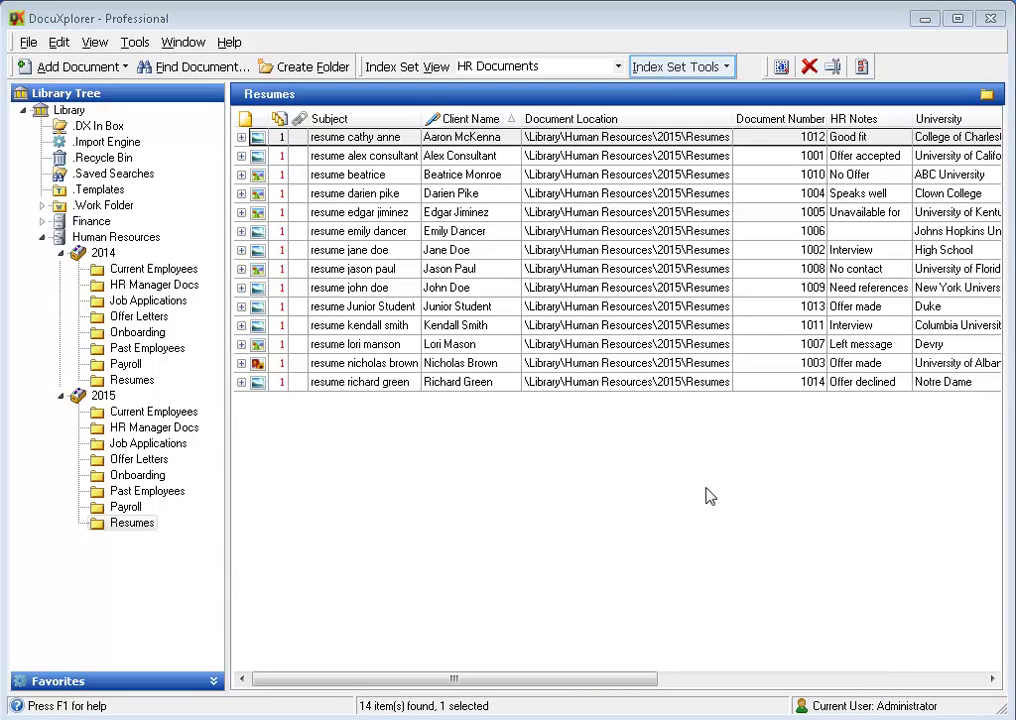
Step: Open the Index Set Manager for the Human Resources cabinet and bring up its help topic
{"action": "left_click", "coordinate": [670, 67]}
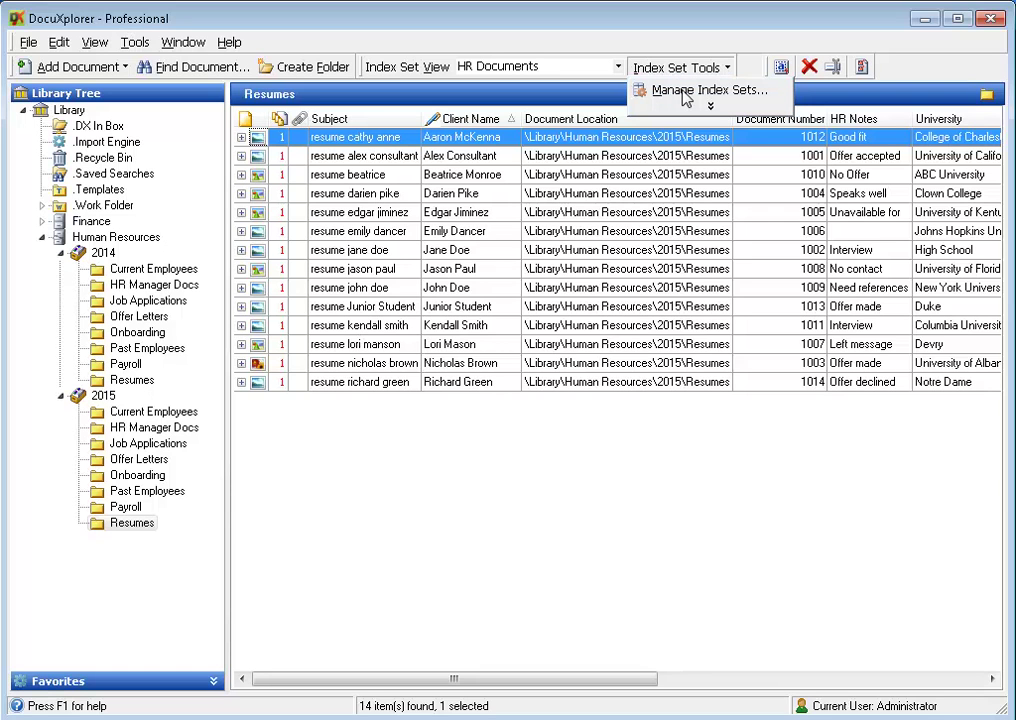
{"action": "left_click", "coordinate": [685, 95]}
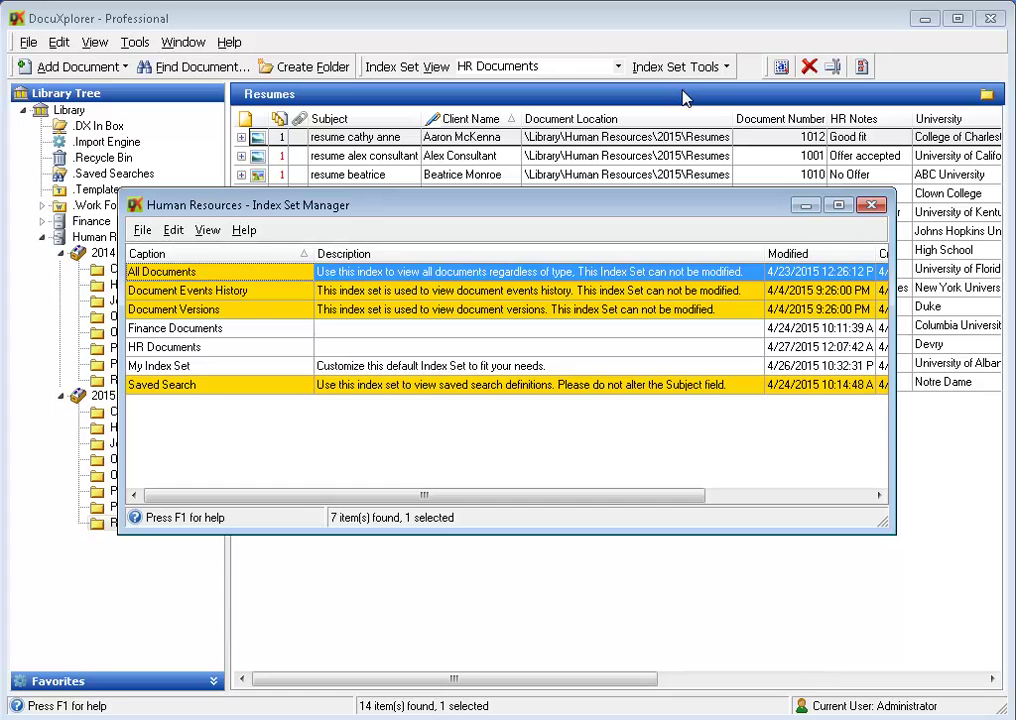
{"action": "key", "text": "F1"}
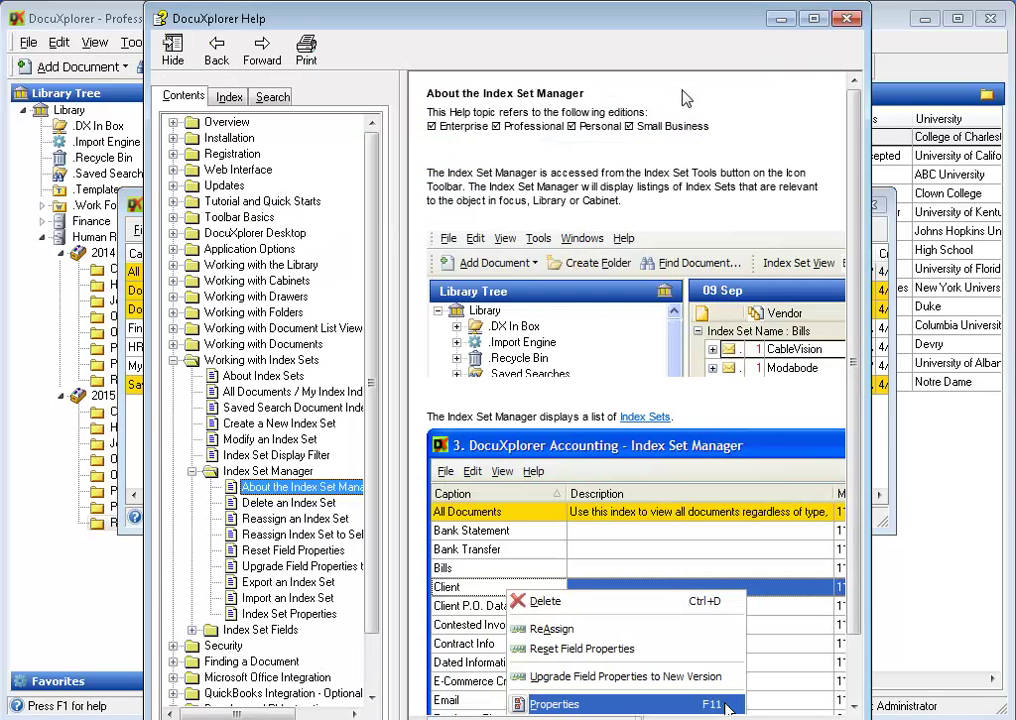